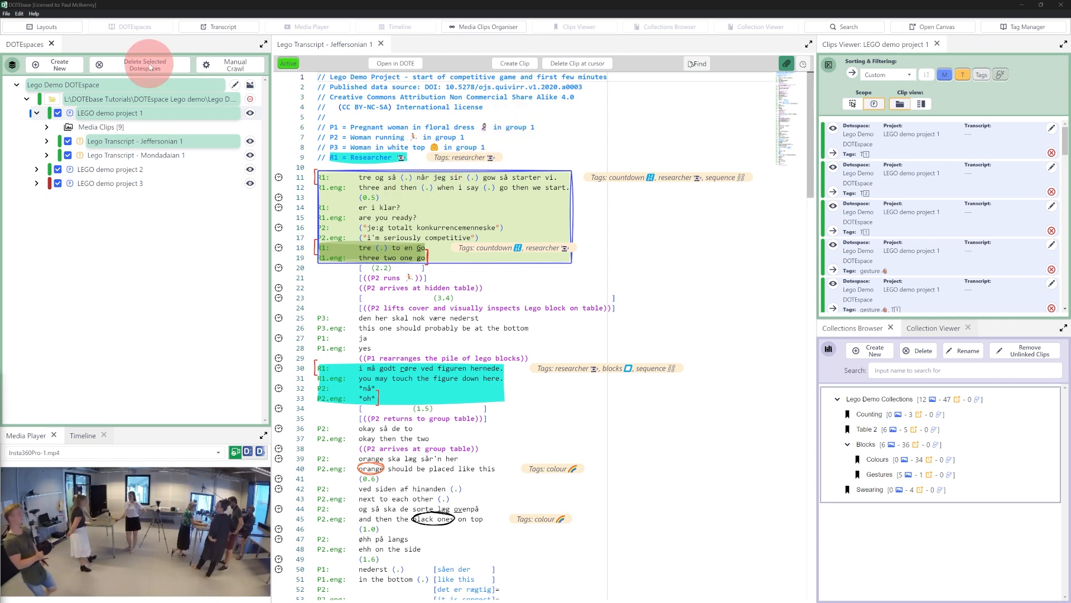
Review the available default and custom panel layouts.
left_click(48, 30)
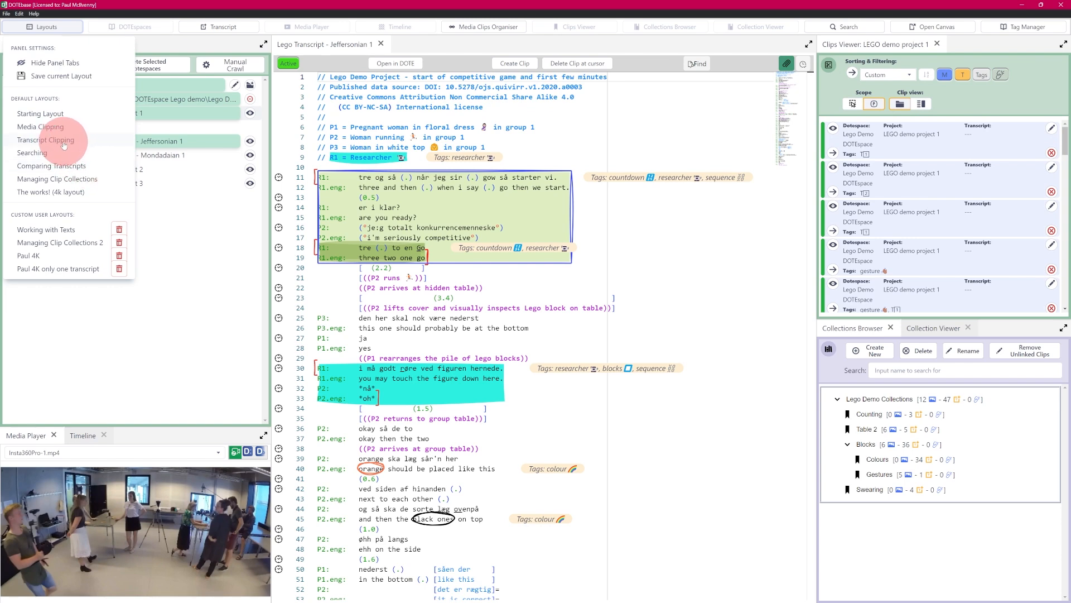
left_click(216, 318)
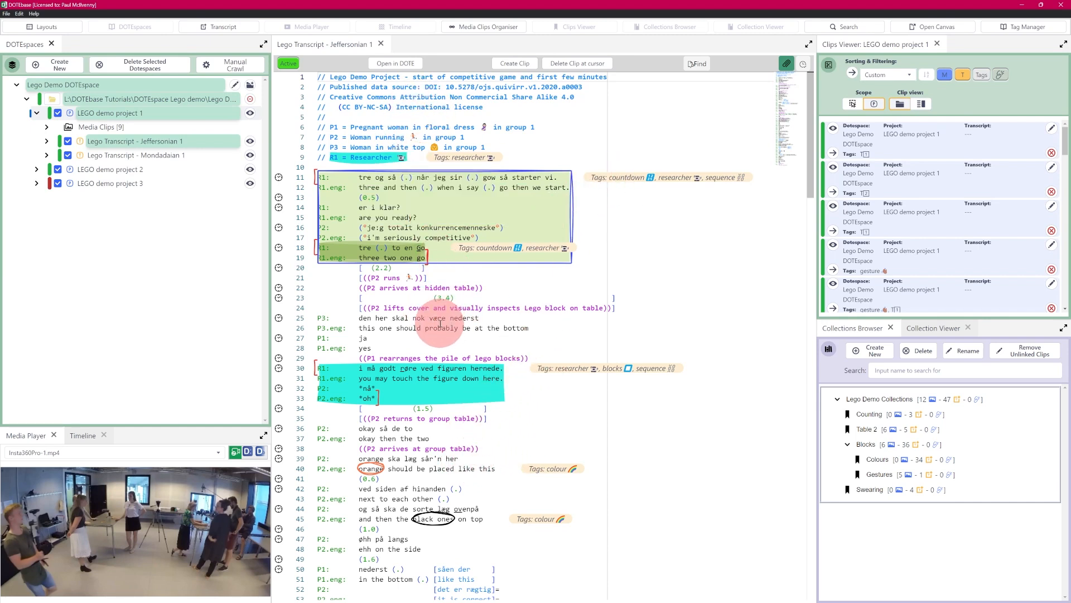
Try to enter the letter g at "nederst" on line 25 of the Jeffersonian transcript.
mouse_move(390, 215)
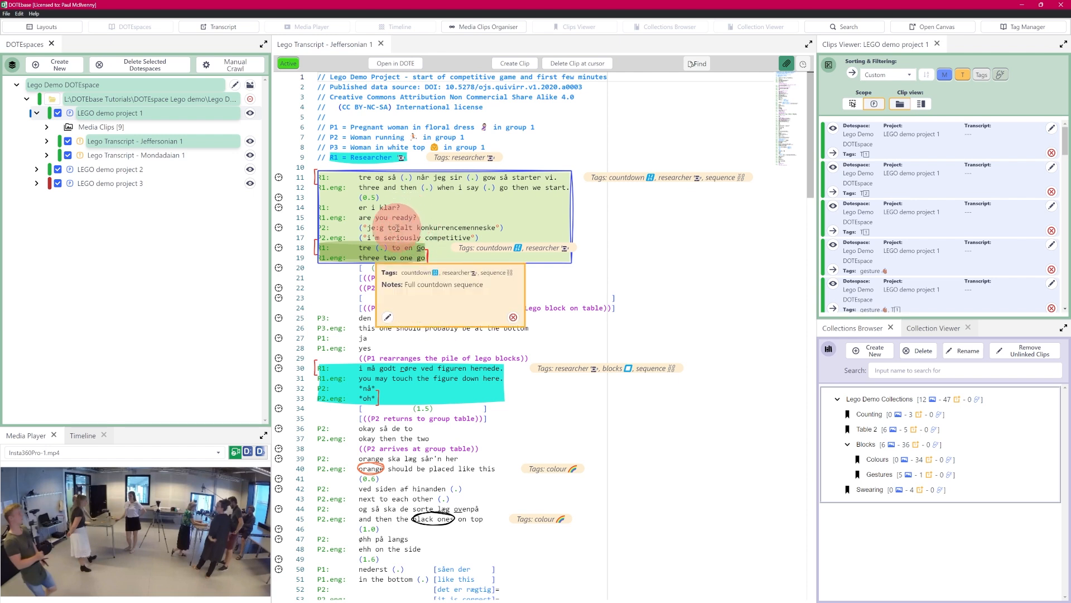
mouse_move(411, 380)
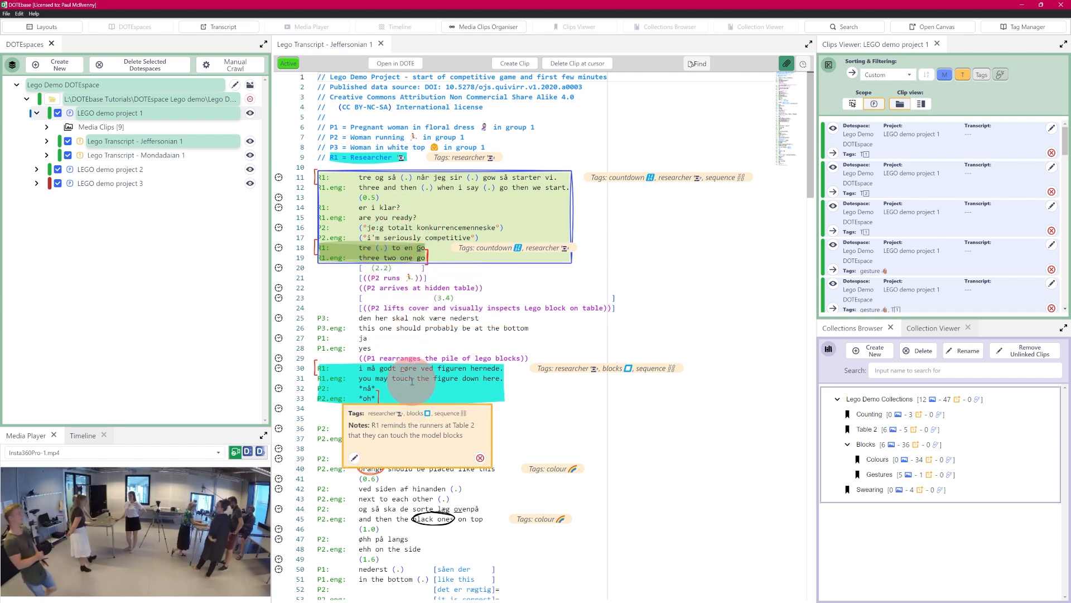
left_click(451, 318)
key("g")
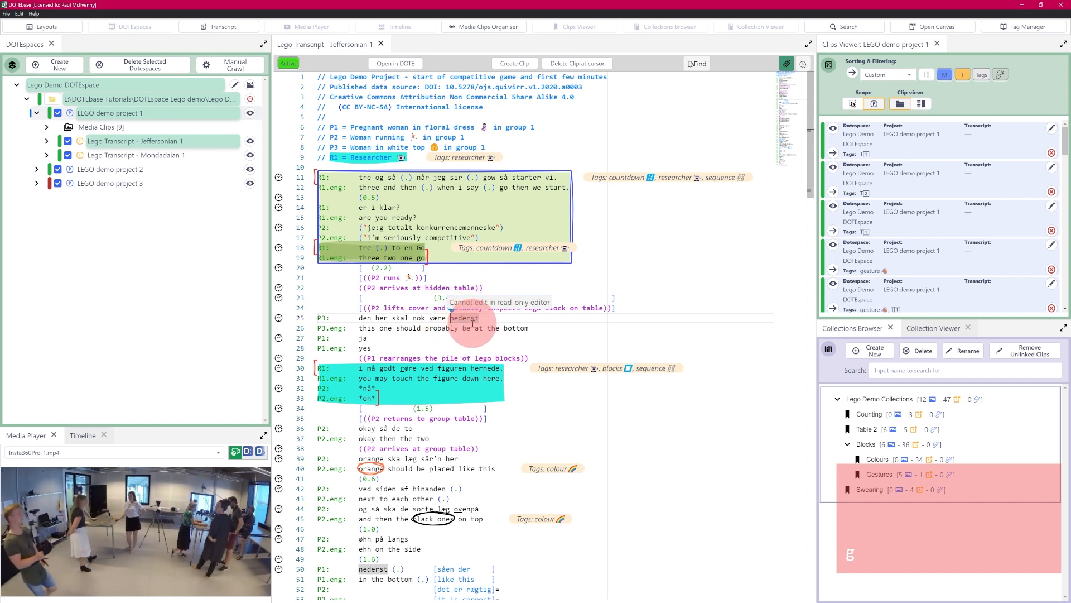
left_click(418, 307)
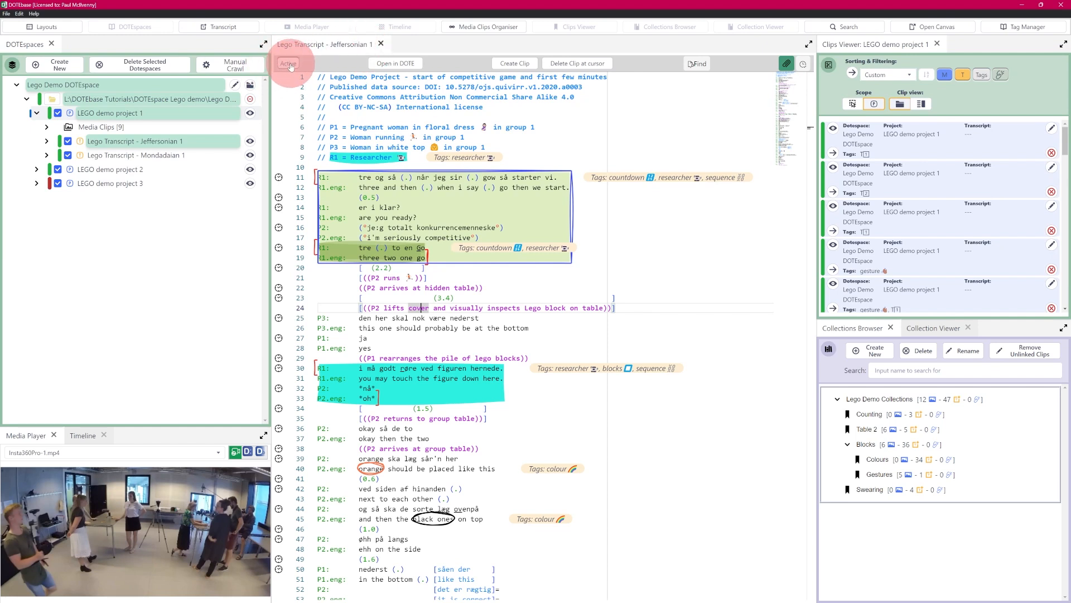
left_click(289, 64)
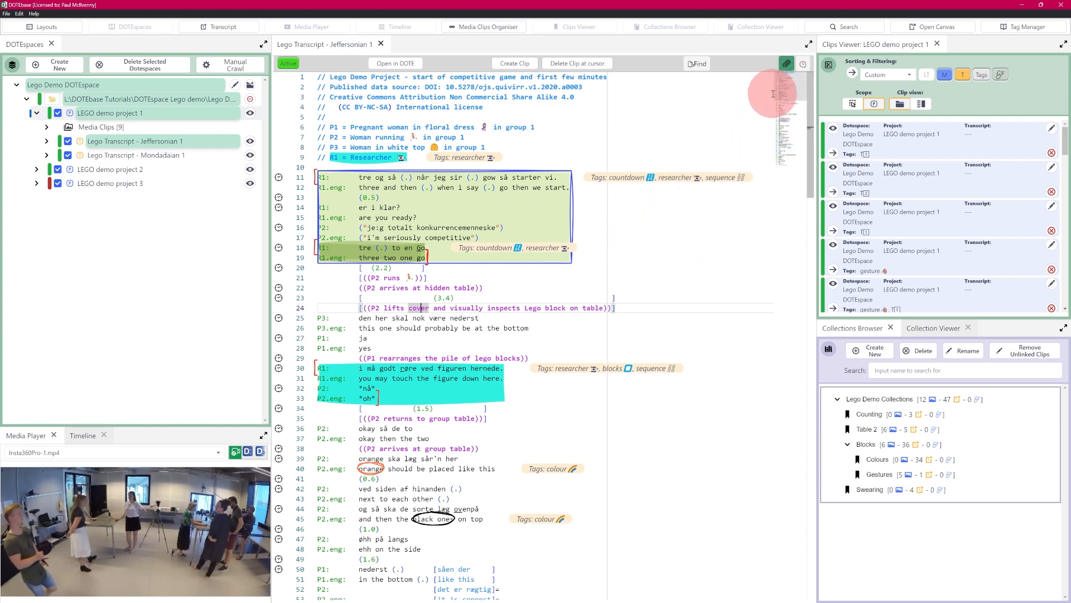
Browse the Jeffersonian transcript through to its last lines and return to the beginning.
left_click(787, 64)
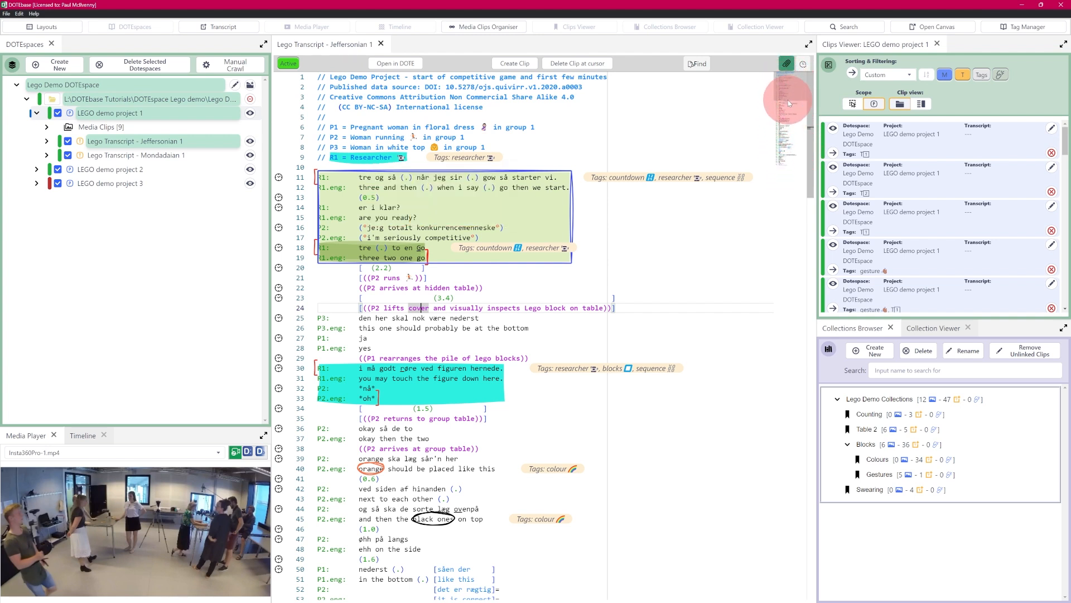
left_click_drag(789, 104, 797, 167)
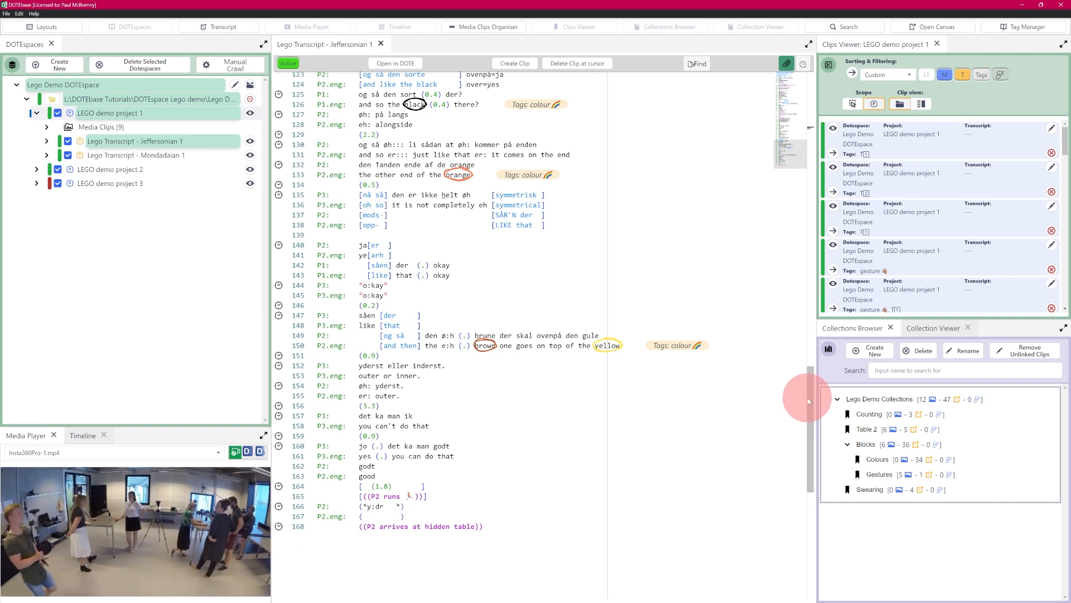
left_click(796, 103)
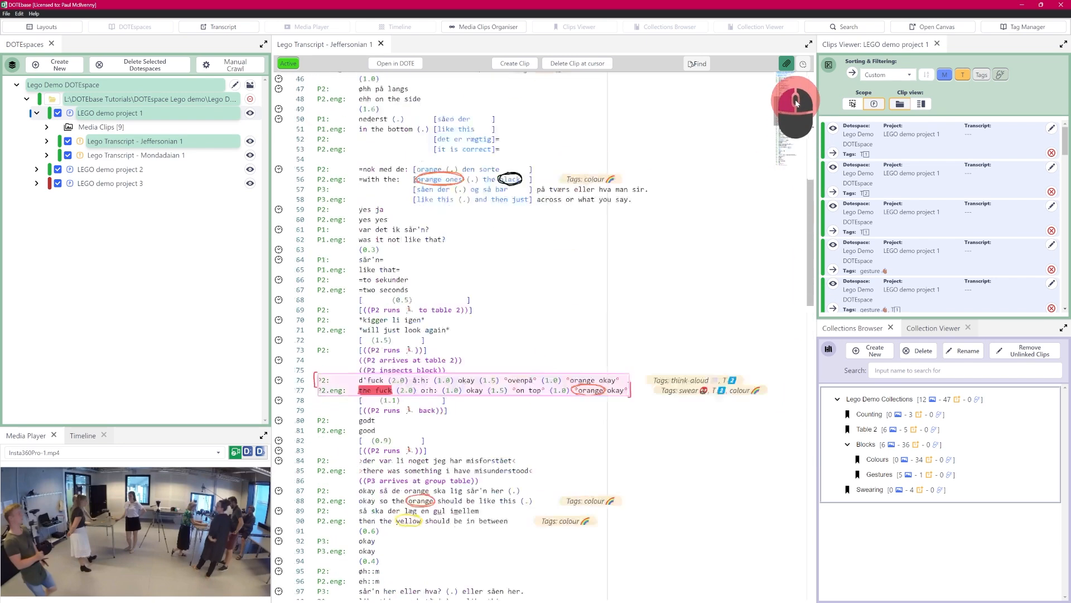
left_click_drag(796, 104, 796, 80)
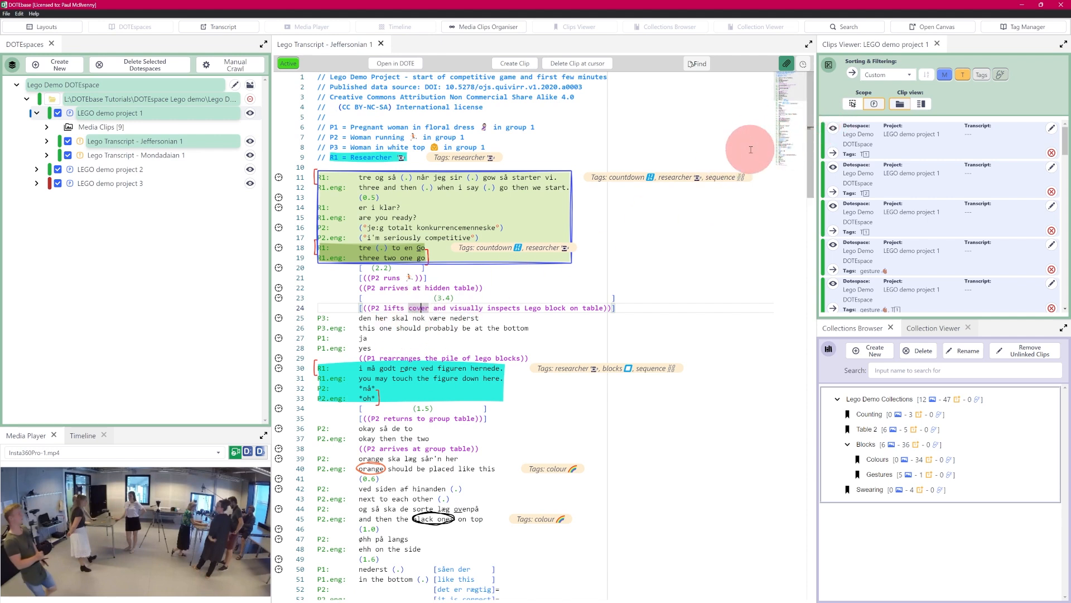
mouse_move(790, 93)
left_mouse_down()
mouse_move(785, 104)
mouse_move(780, 82)
left_mouse_up()
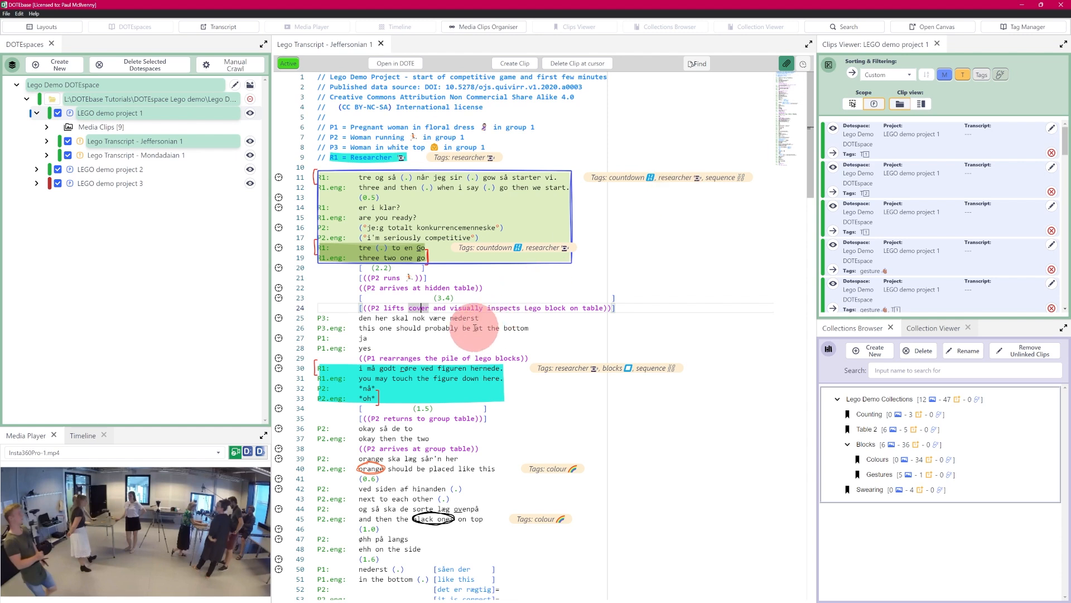
Search the transcript for the word "this" from line 26 and close the search.
double_click(368, 328)
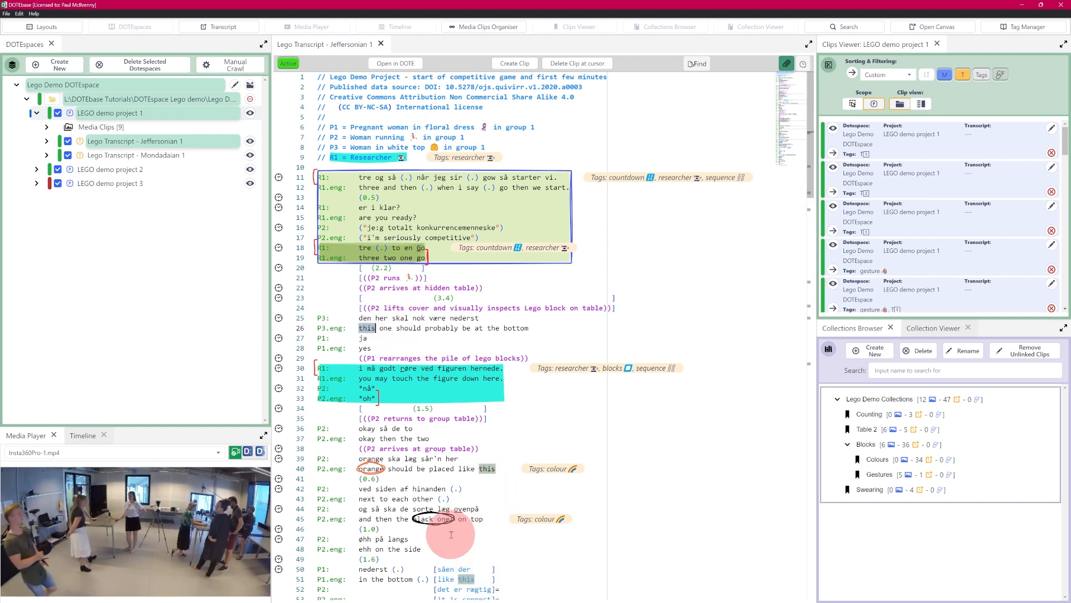
left_click(704, 65)
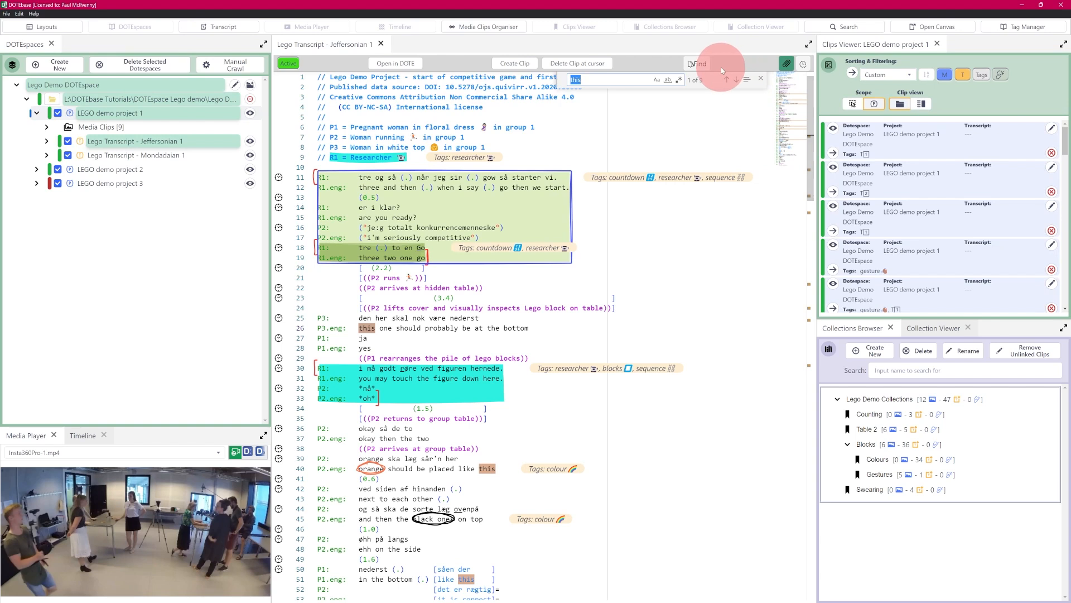
left_click(760, 80)
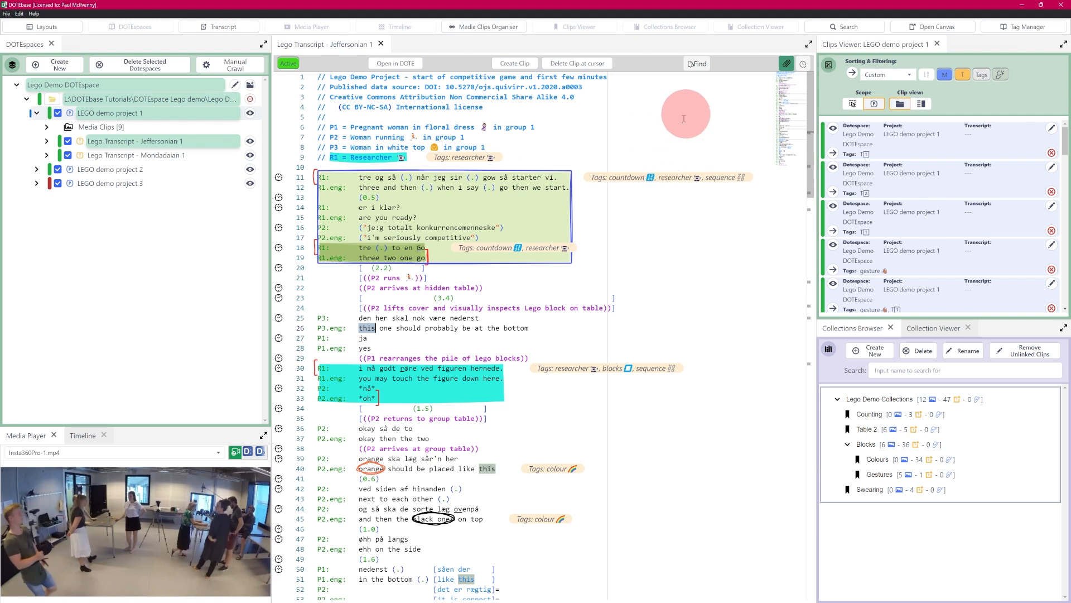
Try to create a clip from the text between "nok være nederst" on line 25 and "this one should probably" on line 26.
mouse_move(427, 186)
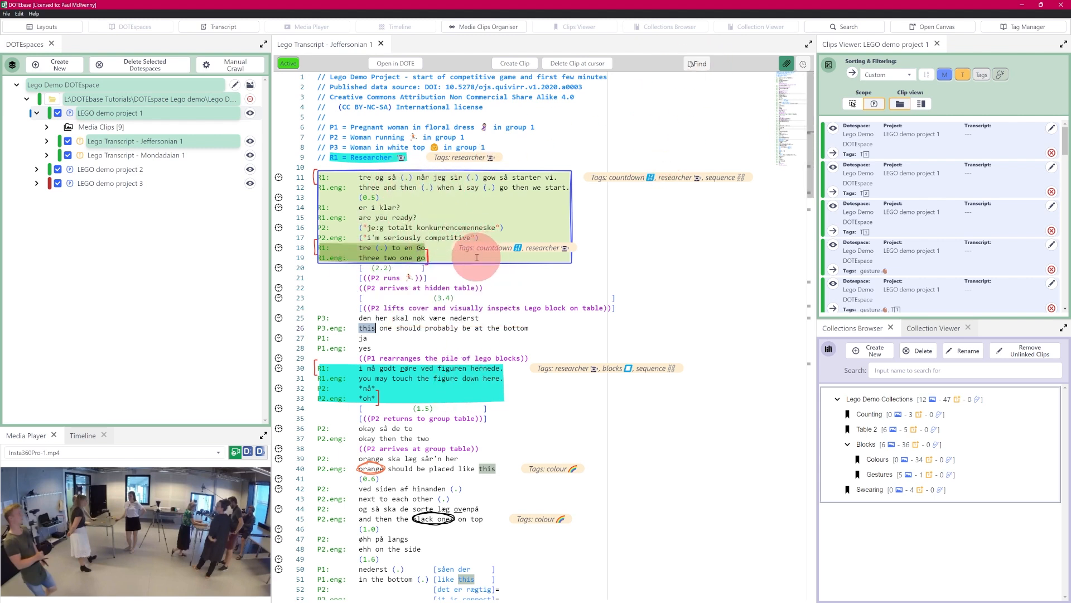
mouse_move(421, 518)
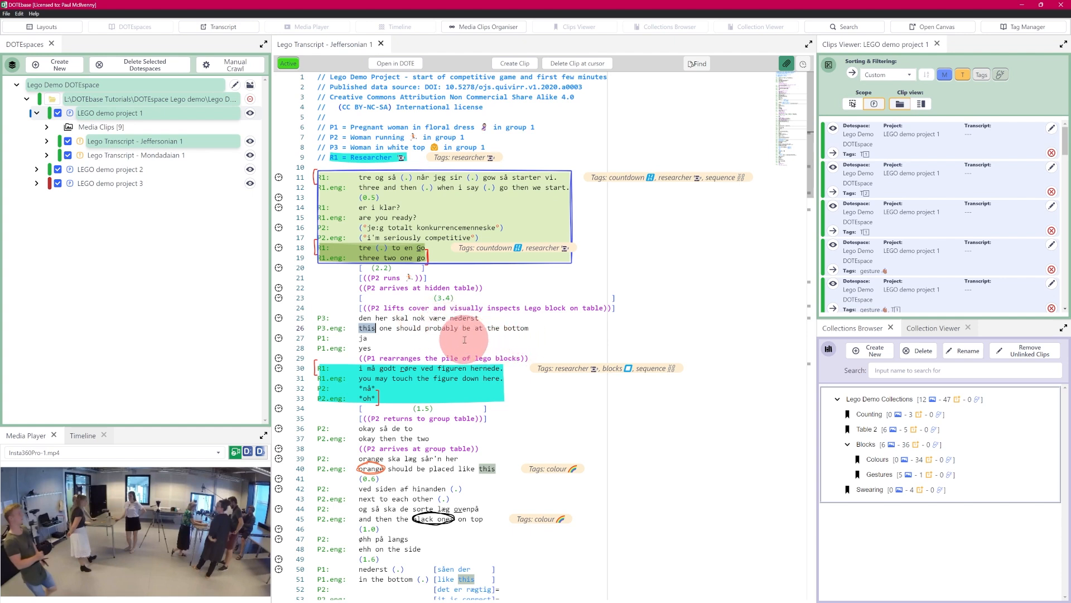
left_click_drag(414, 318, 455, 328)
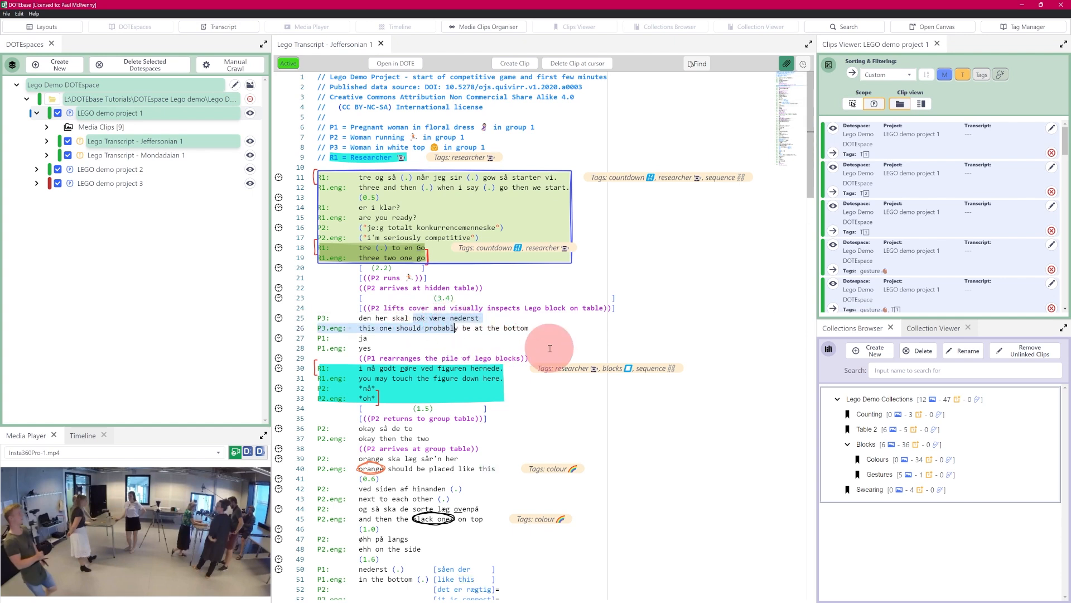
left_click(524, 64)
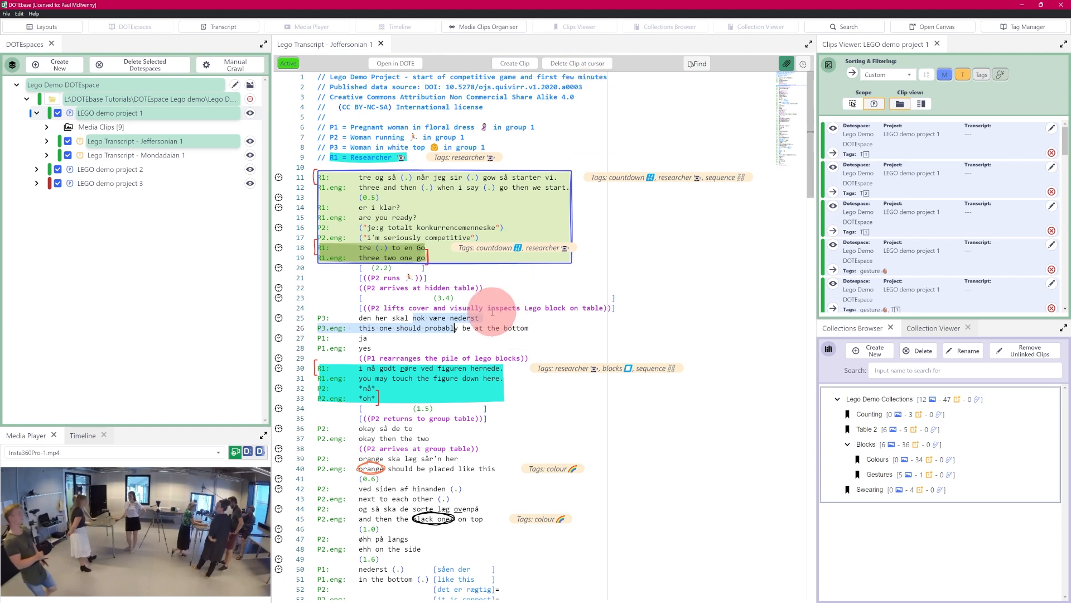
left_click(413, 222)
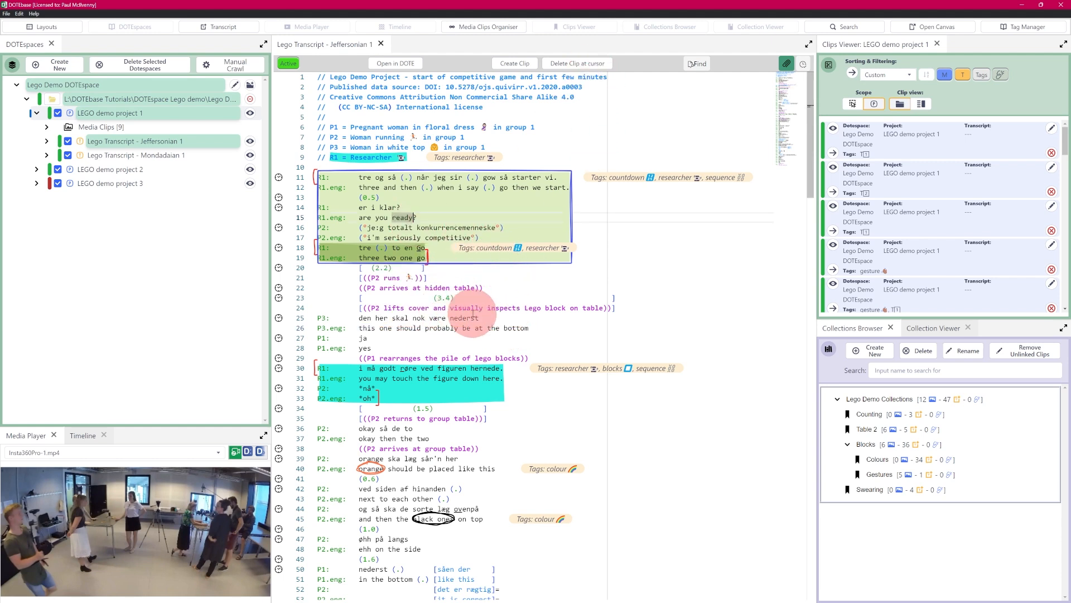
left_click(586, 64)
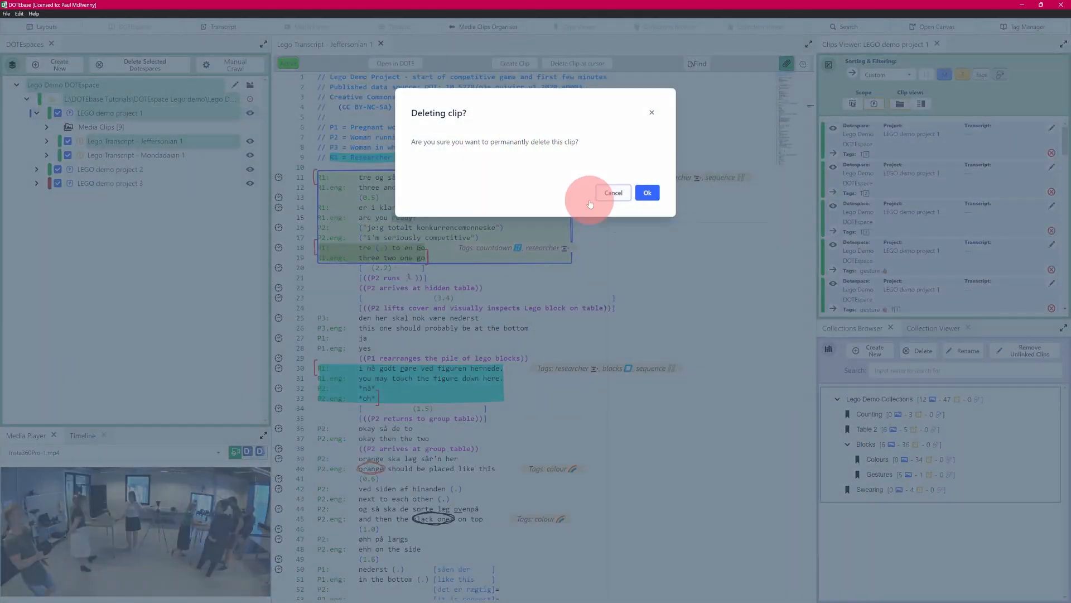
left_click(608, 194)
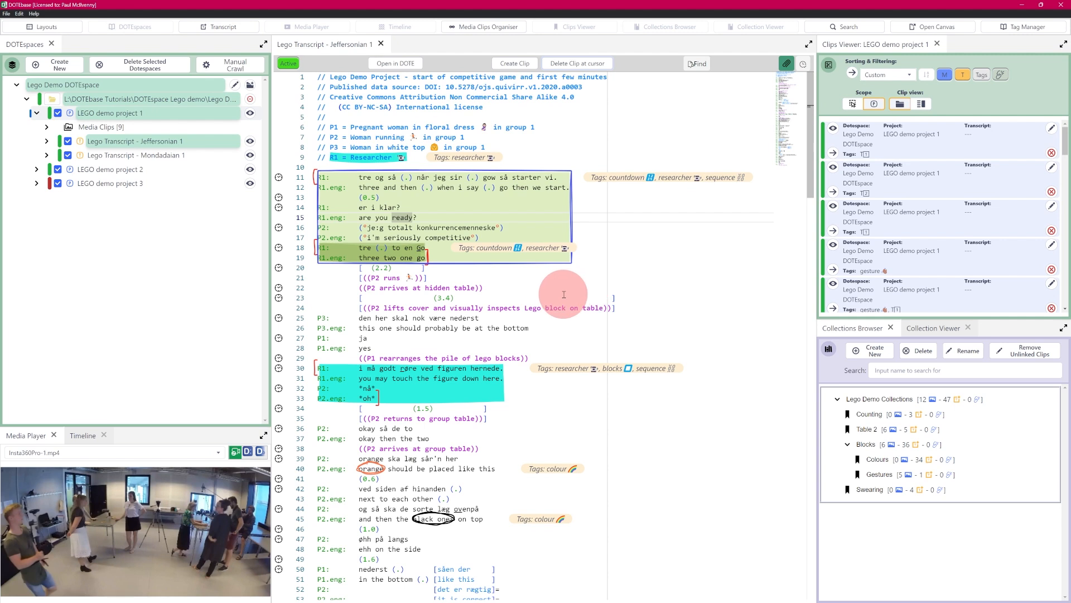
Hide the clip highlights and tags in the transcript and show them again.
left_click(785, 65)
left_click(786, 65)
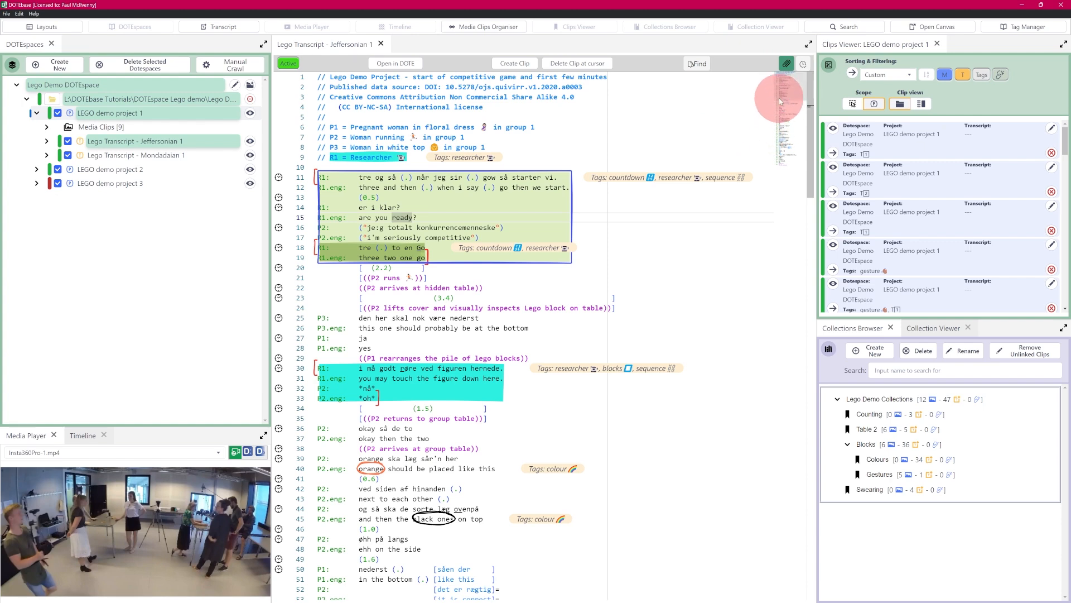
left_click(786, 64)
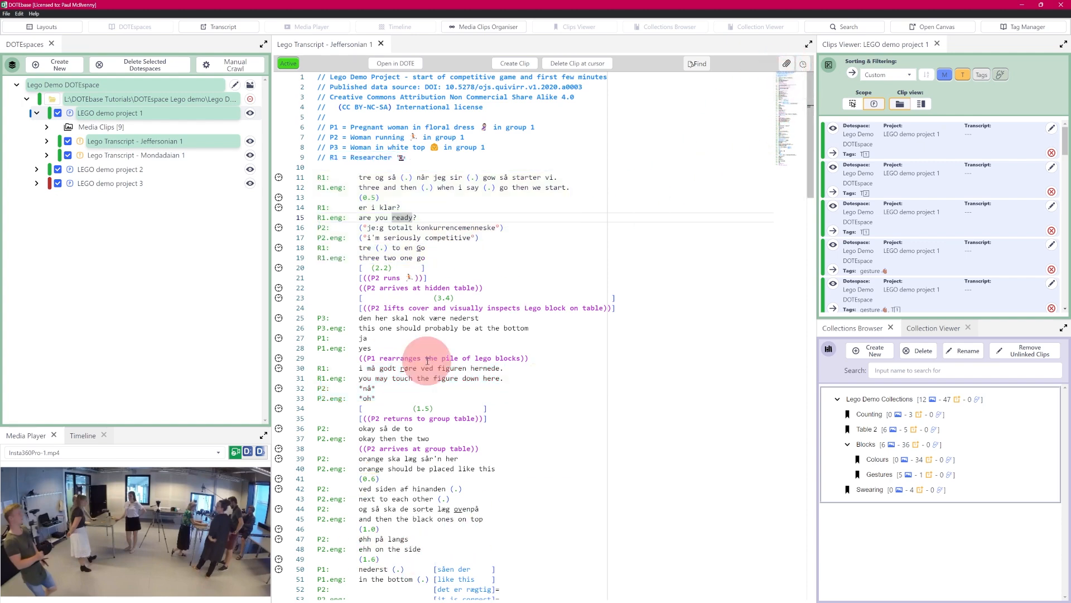
left_click(786, 63)
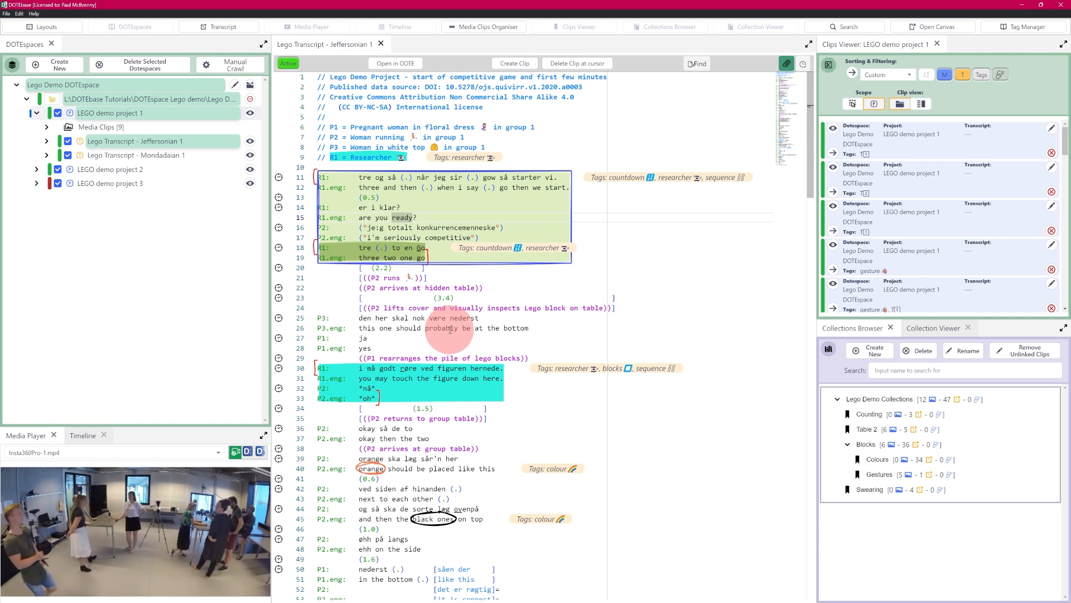
Play the media from the timecode at line 13 of the transcript.
mouse_move(545, 385)
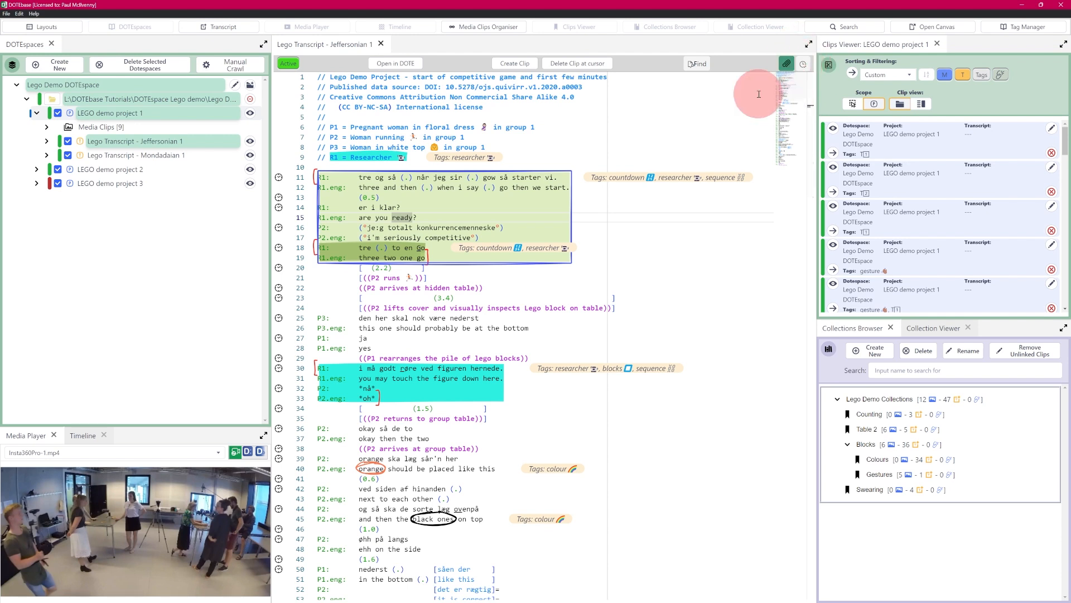
mouse_move(337, 190)
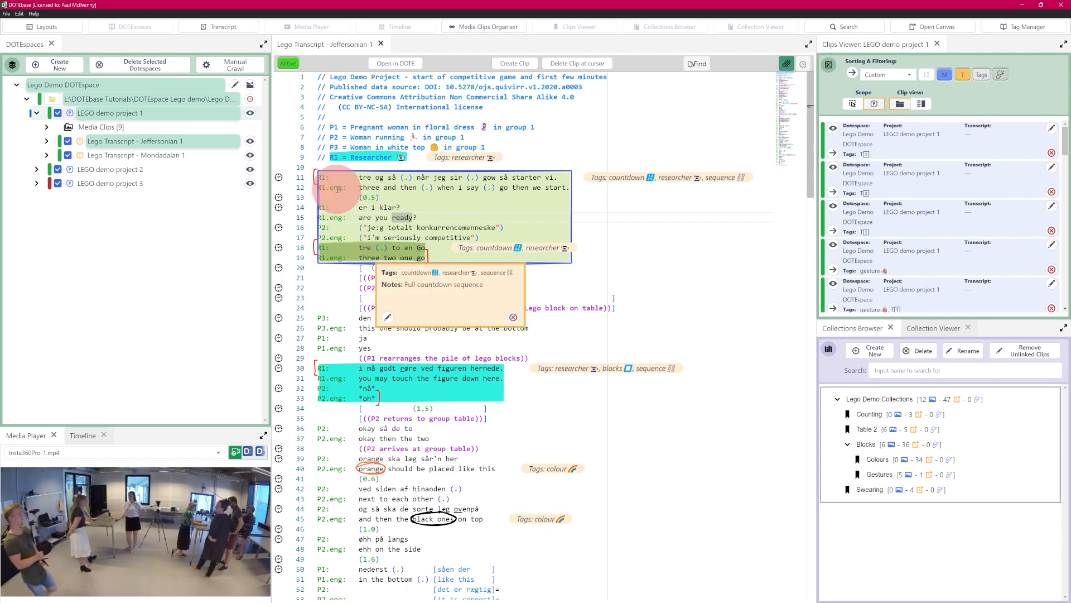
left_click(277, 199)
left_click(279, 199)
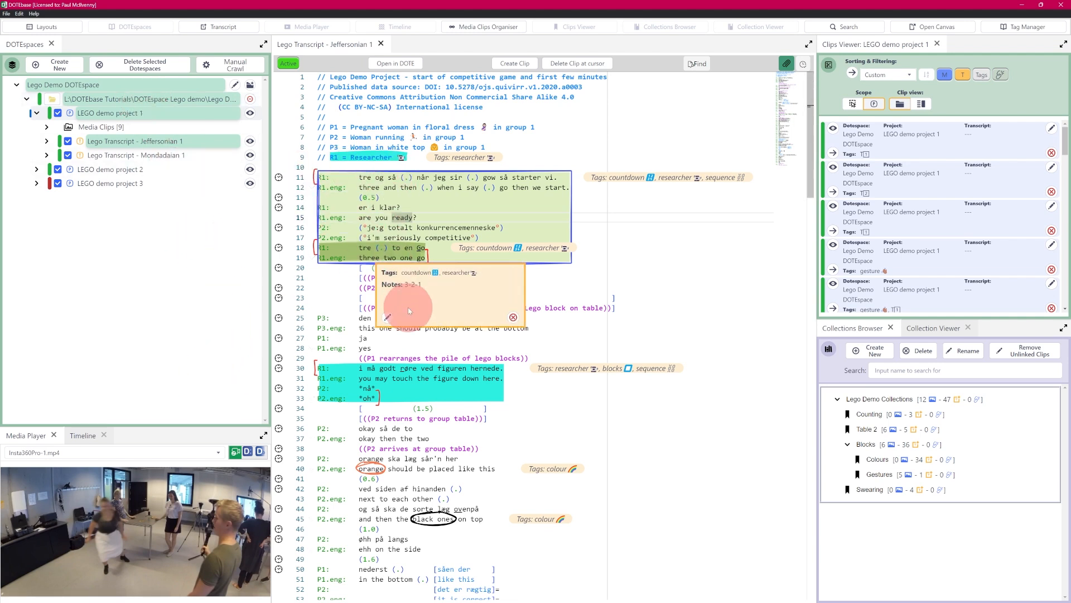
Turn on synchronised line highlighting in the transcript and play the media through to line 34.
left_click(804, 66)
left_click(441, 285)
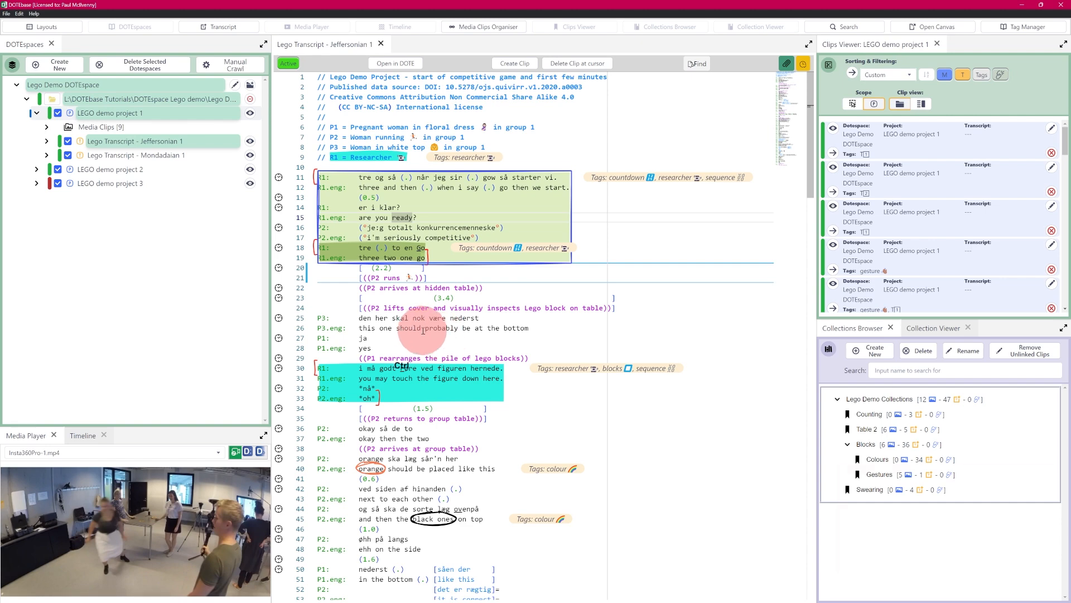
key("ctrl+space")
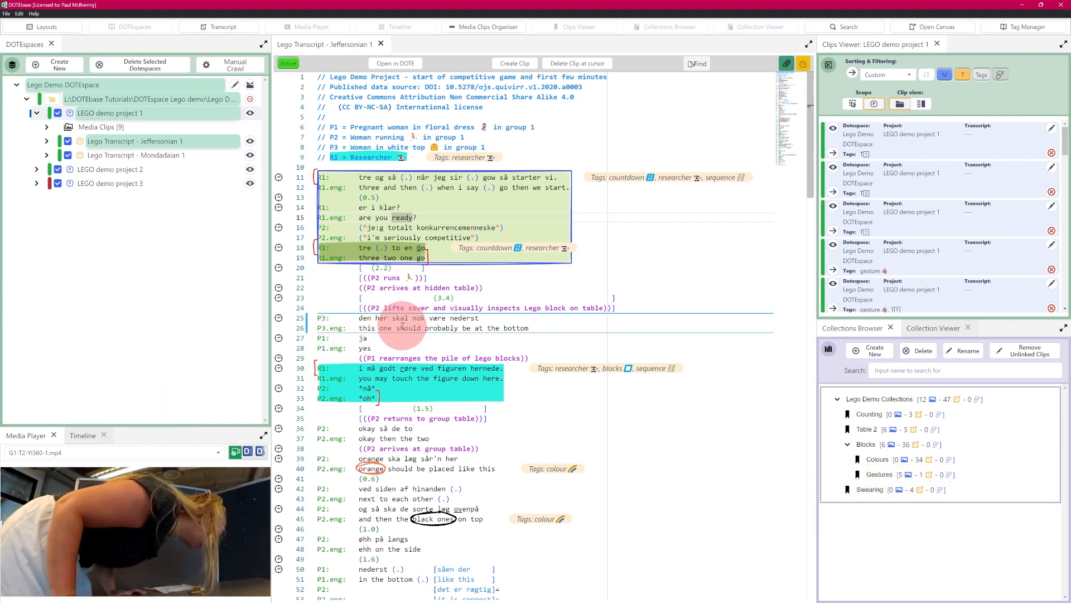
mouse_move(408, 370)
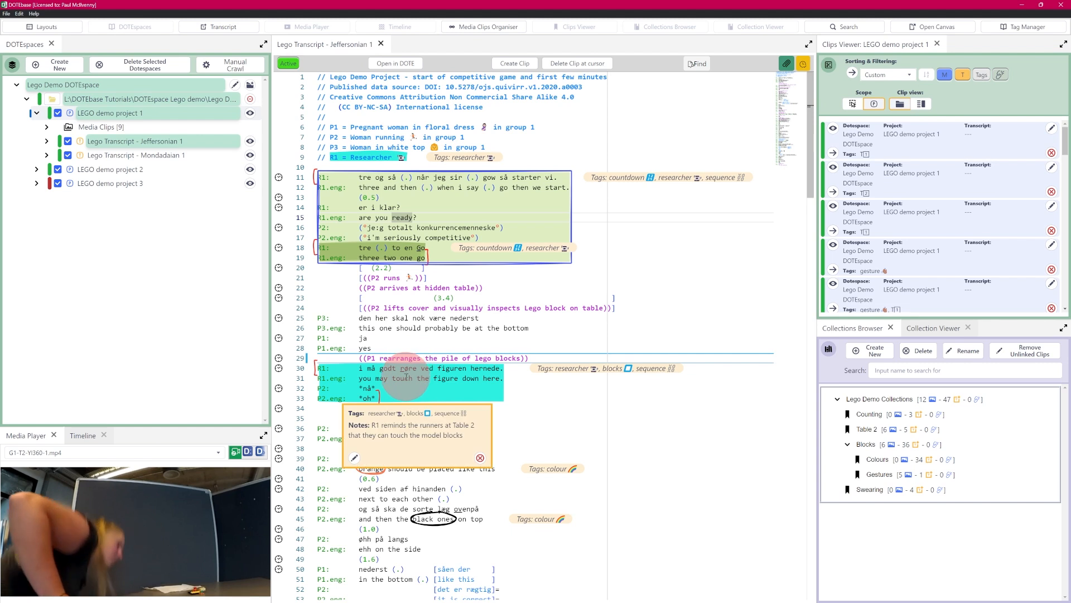
key("ctrl+1")
key("ctrl+space")
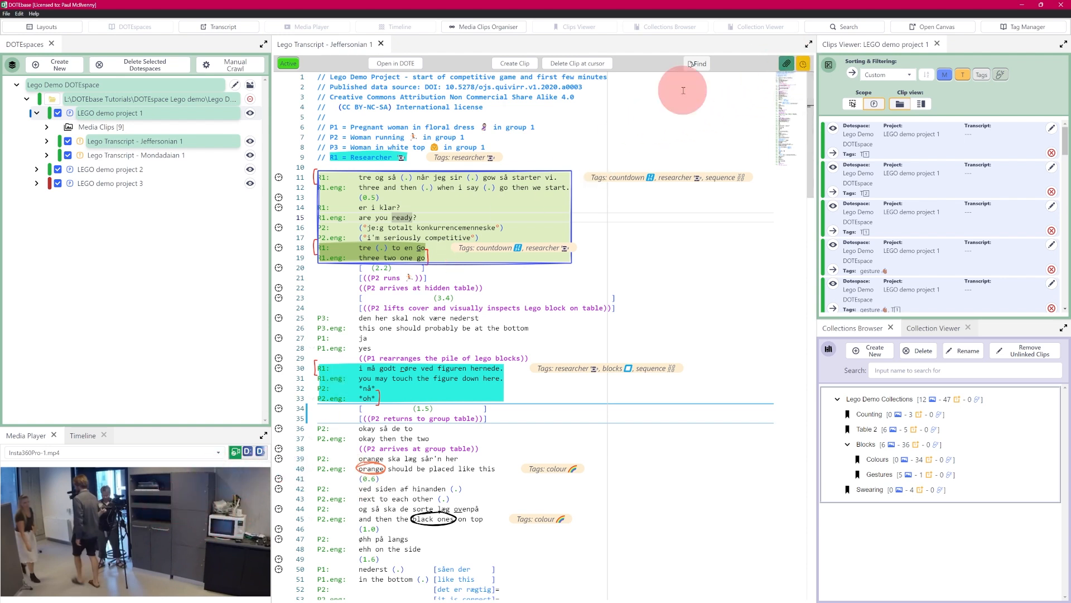
Jump the media to the transcript timecodes at line 16, line 22 and finally line 23.
left_click(279, 247)
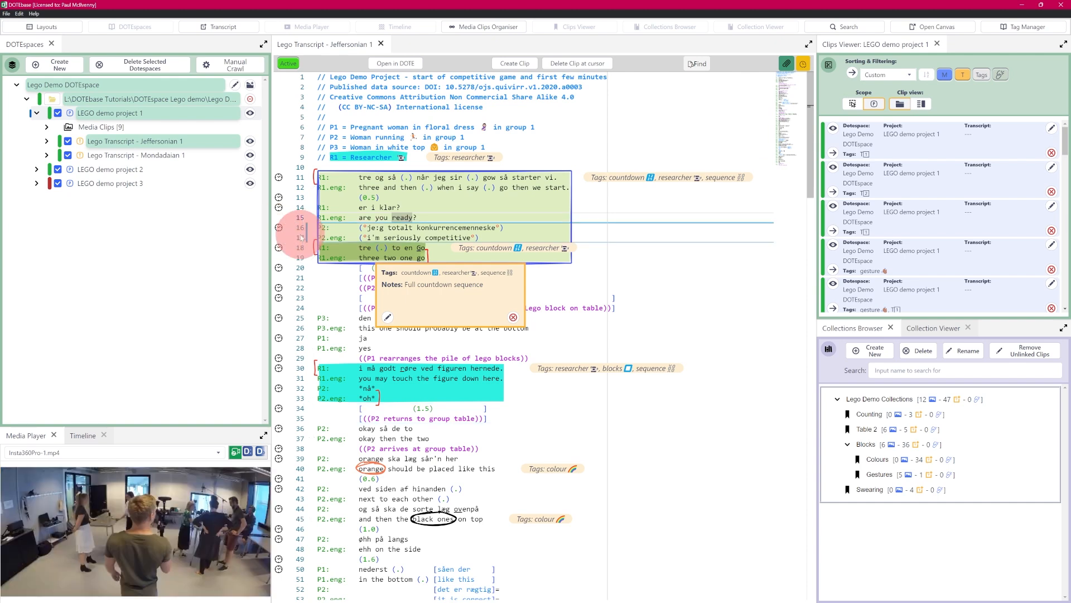
left_click(279, 287)
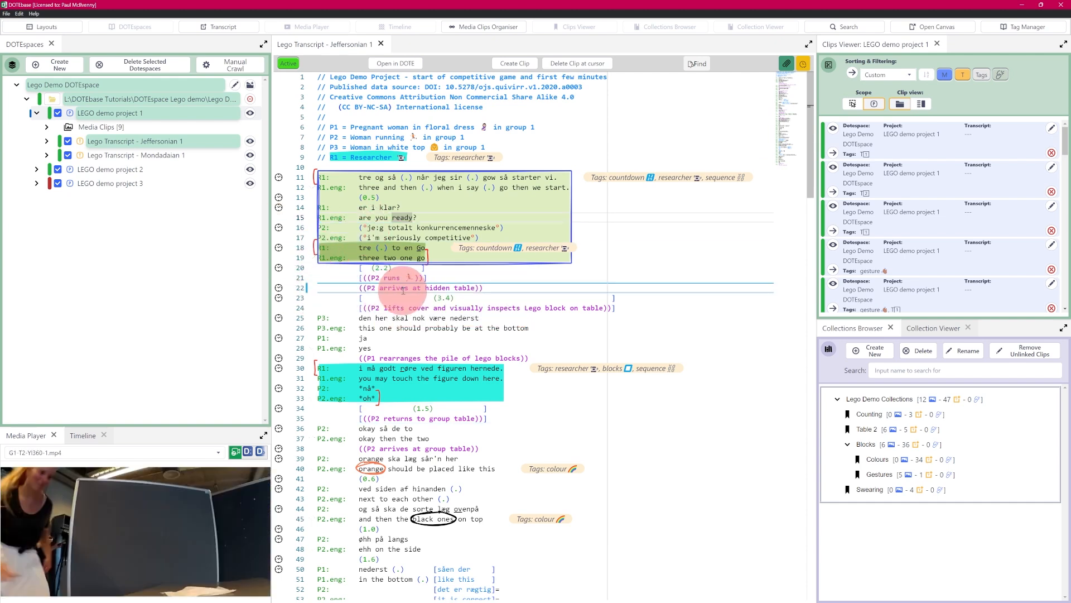
left_click(282, 298)
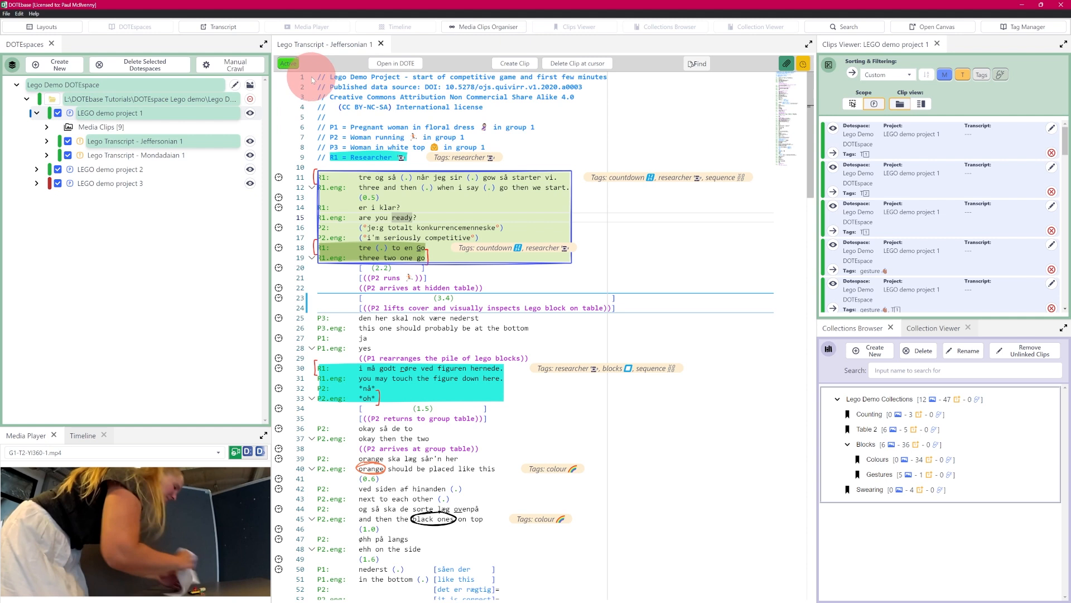
Open a second transcript panel and dock it below the Jeffersonian 1 transcript panel.
mouse_move(298, 401)
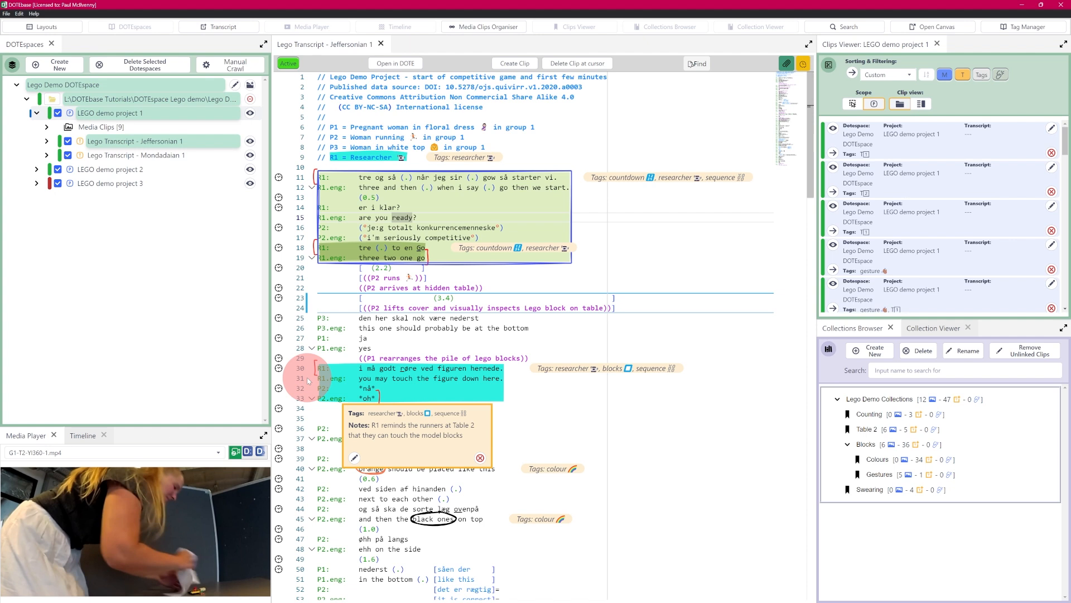
mouse_move(325, 209)
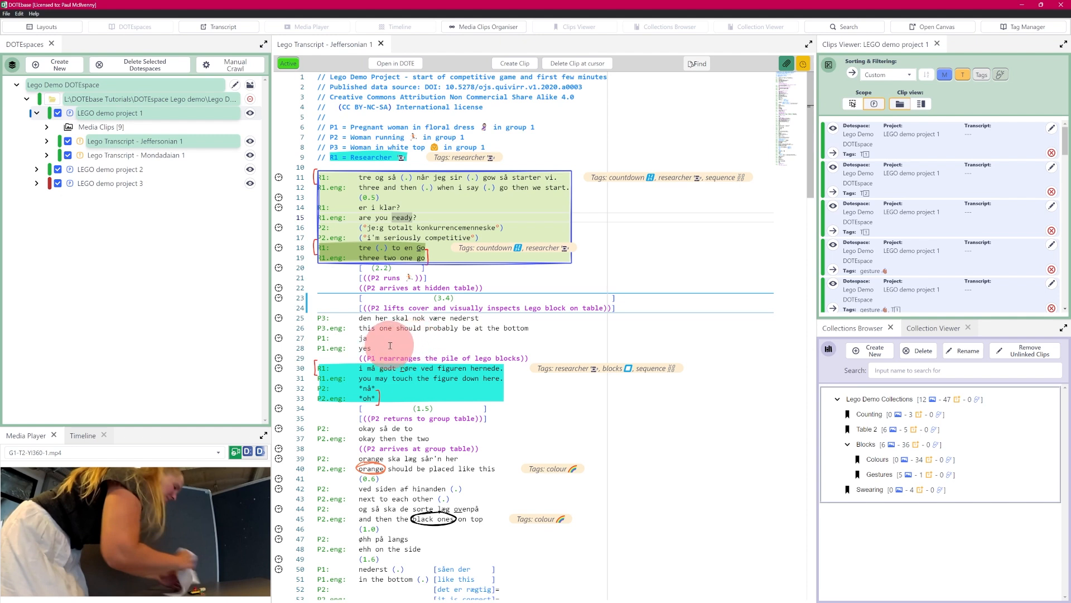
left_click(291, 64)
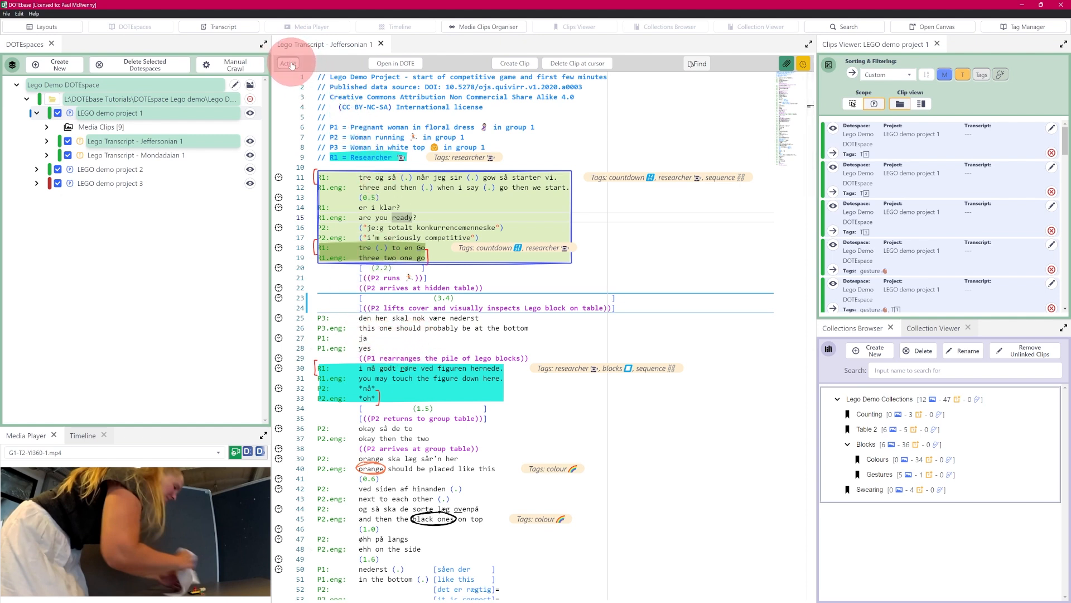
left_click(347, 47)
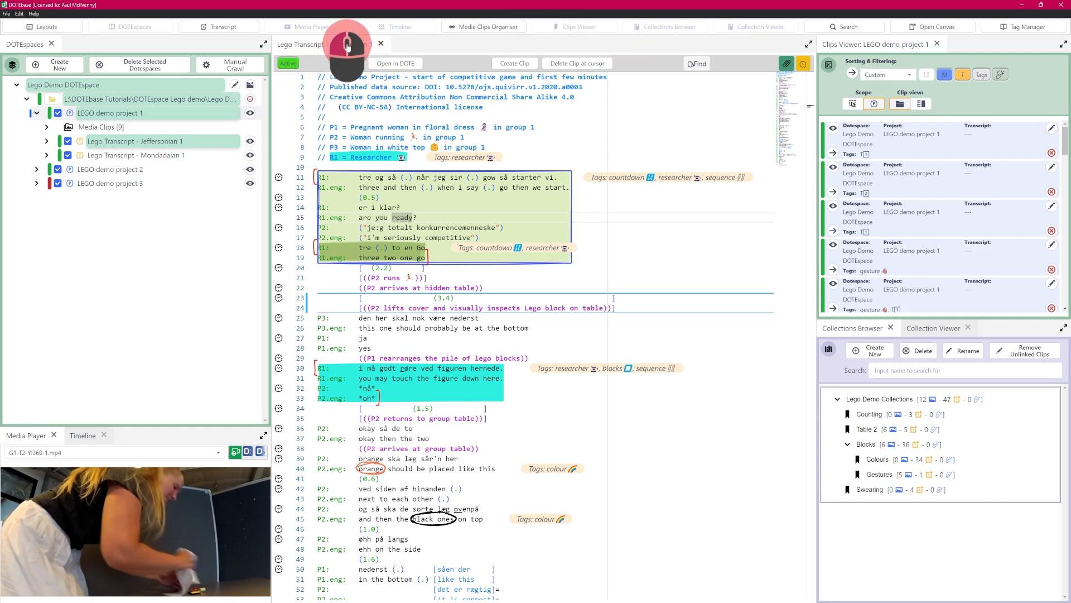
left_click(226, 28)
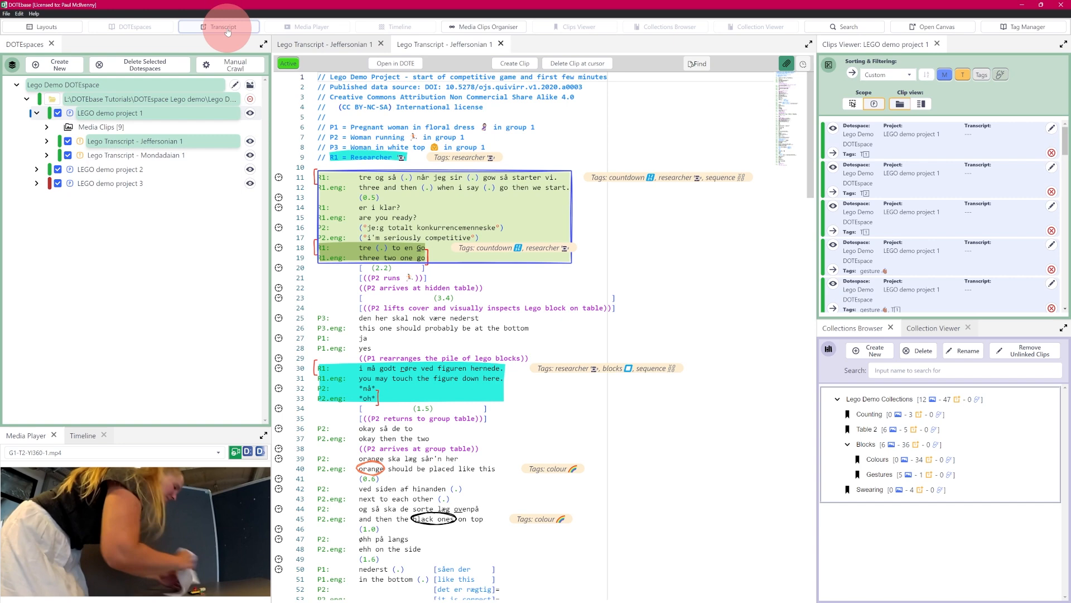
left_click_drag(472, 47, 497, 516)
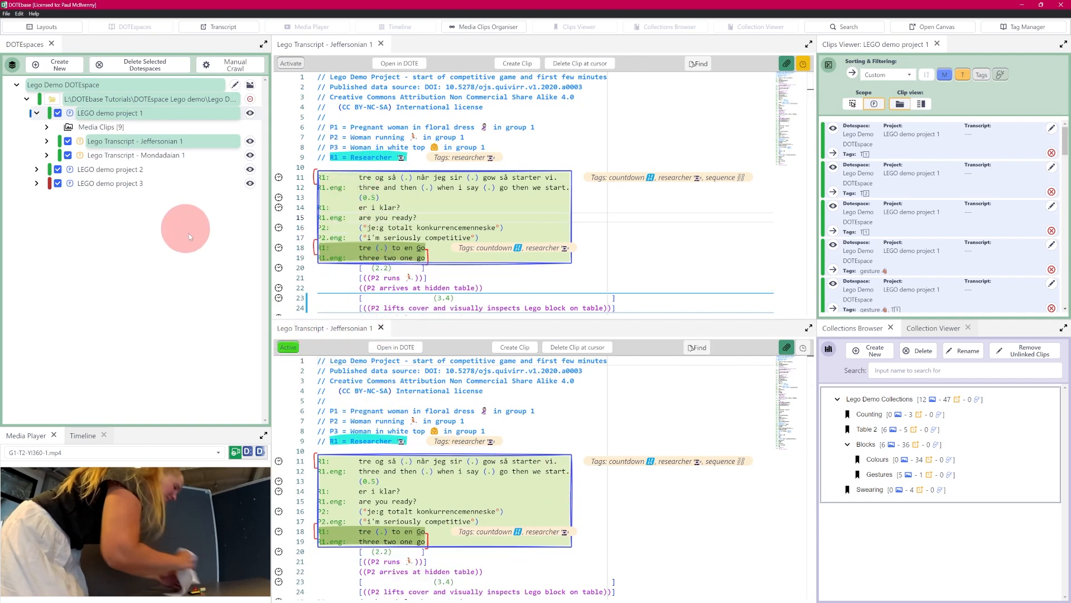
Expand LEGO demo project 2 and show its Mondadaian 2 transcript in the lower transcript panel.
left_click(36, 170)
left_click(250, 212)
left_click(811, 373)
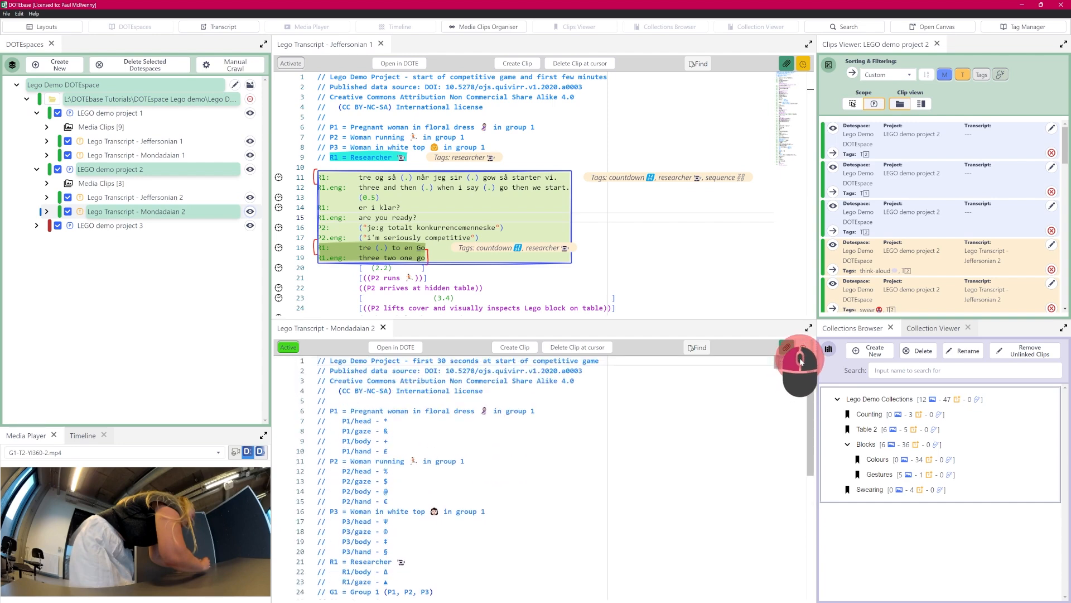
left_click(513, 418)
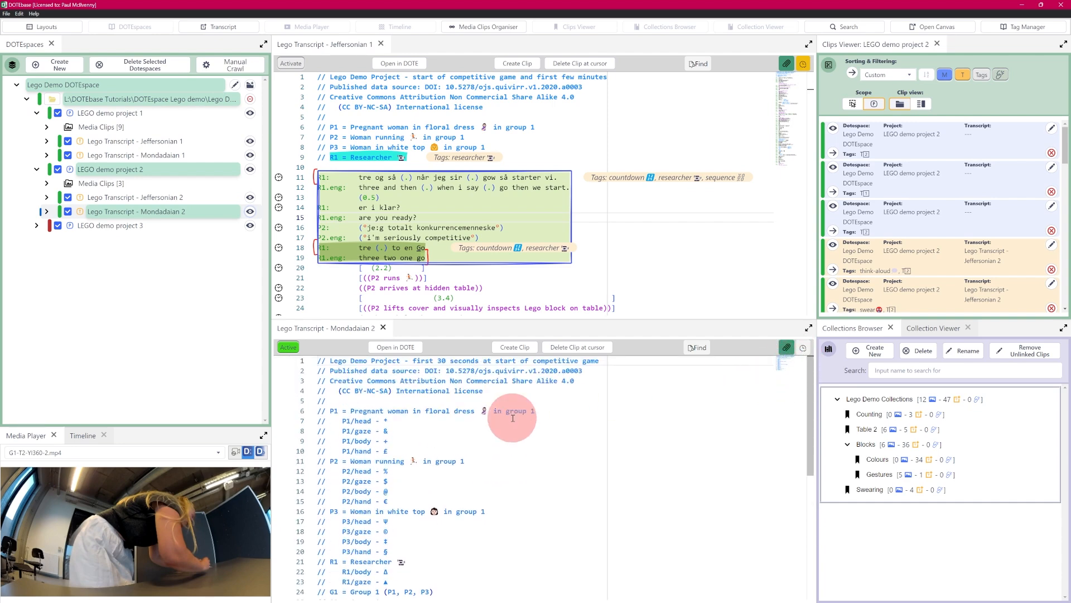
Show the Jeffersonian 2 transcript in the lower panel and browse its tagged clips down to line 36.
left_click(249, 199)
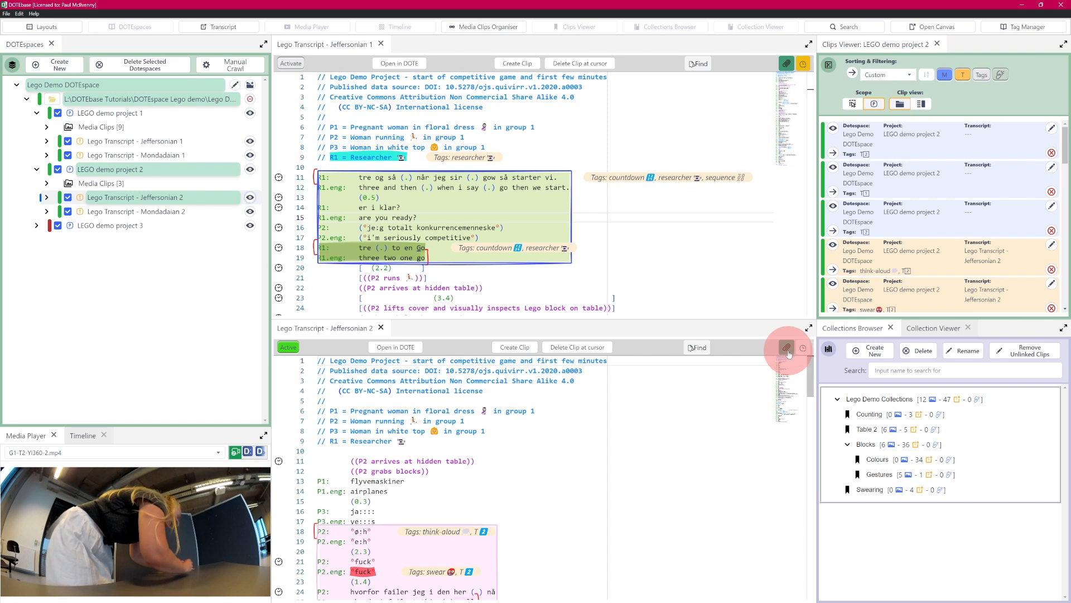
left_click_drag(789, 367, 790, 373)
mouse_move(406, 460)
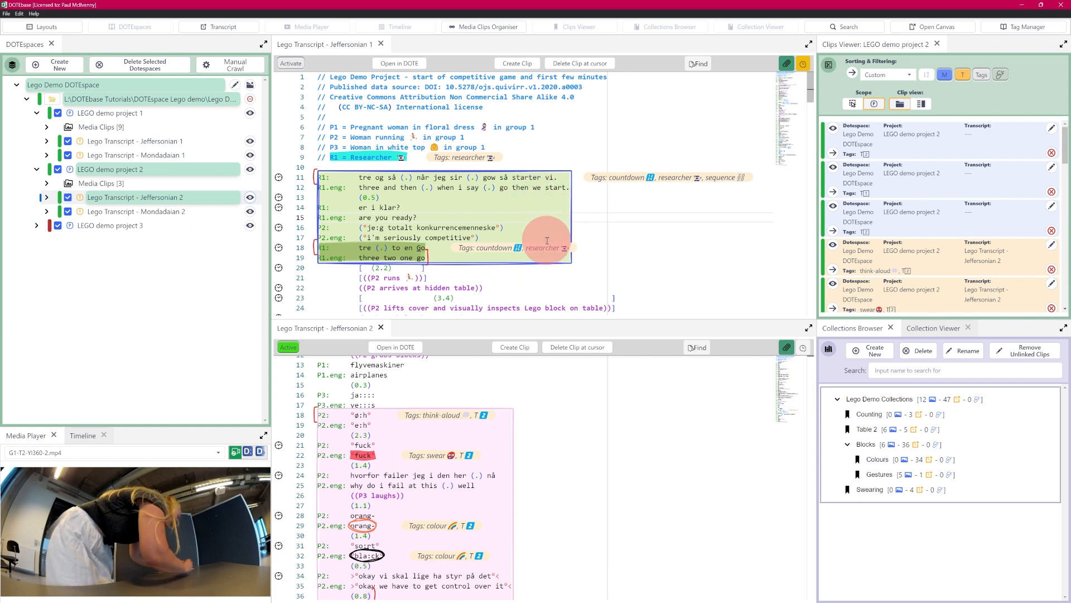
left_click(58, 27)
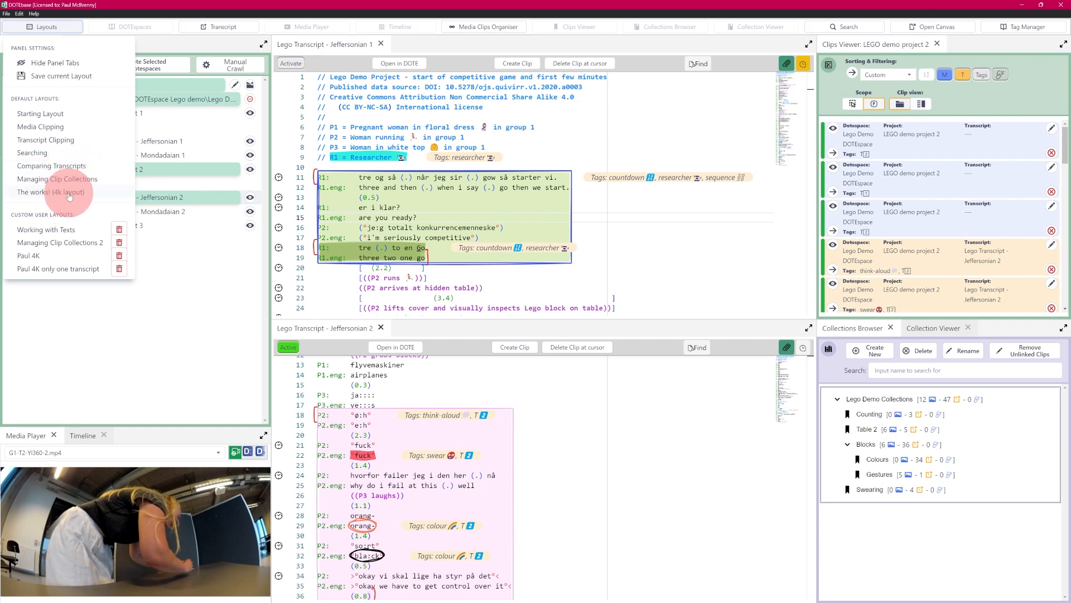
left_click(210, 308)
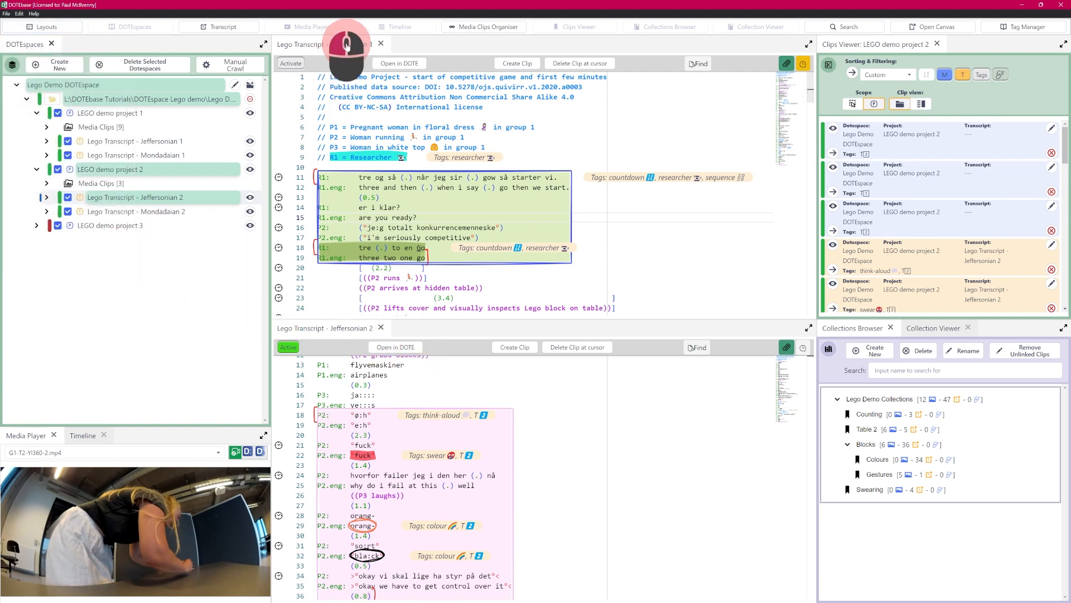
Open three more transcript panels showing the Jeffersonian 2 transcript.
left_click(240, 27)
left_click(235, 28)
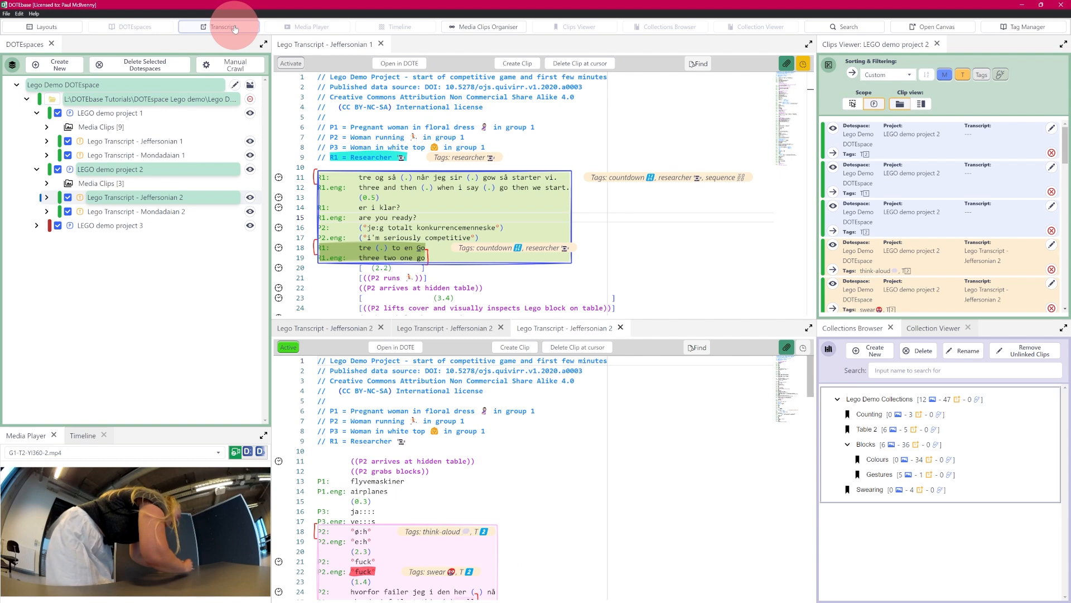
left_click(235, 28)
Dock one added panel beside Jeffersonian 1 and one beside the lower transcript, and move the third from the collections group above the first.
left_click_drag(698, 331, 711, 106)
left_click_drag(542, 330, 766, 422)
left_click_drag(452, 330, 1009, 338)
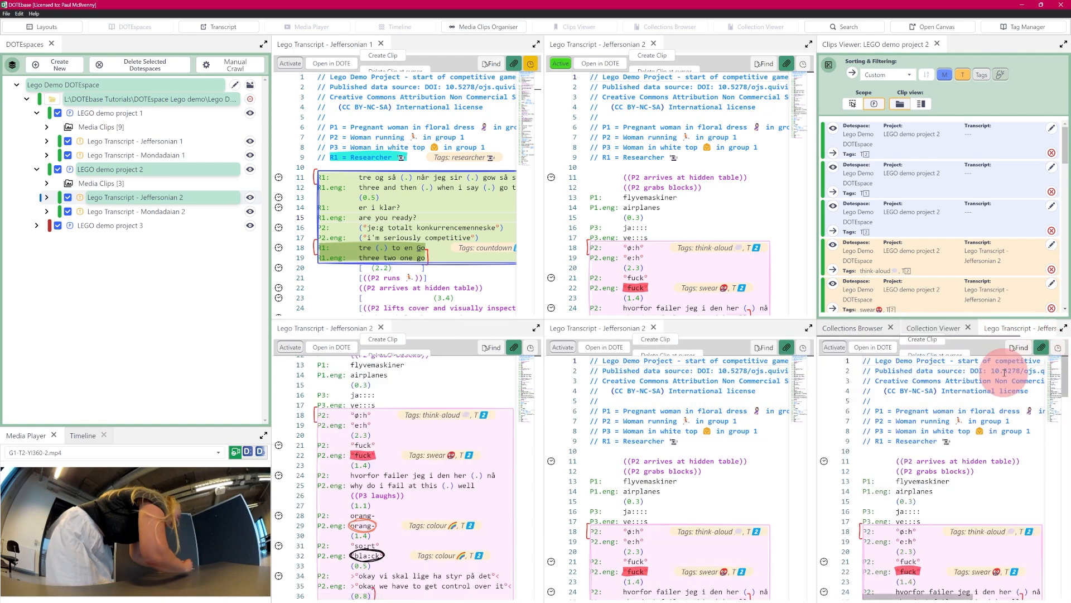
left_click_drag(1035, 332, 748, 97)
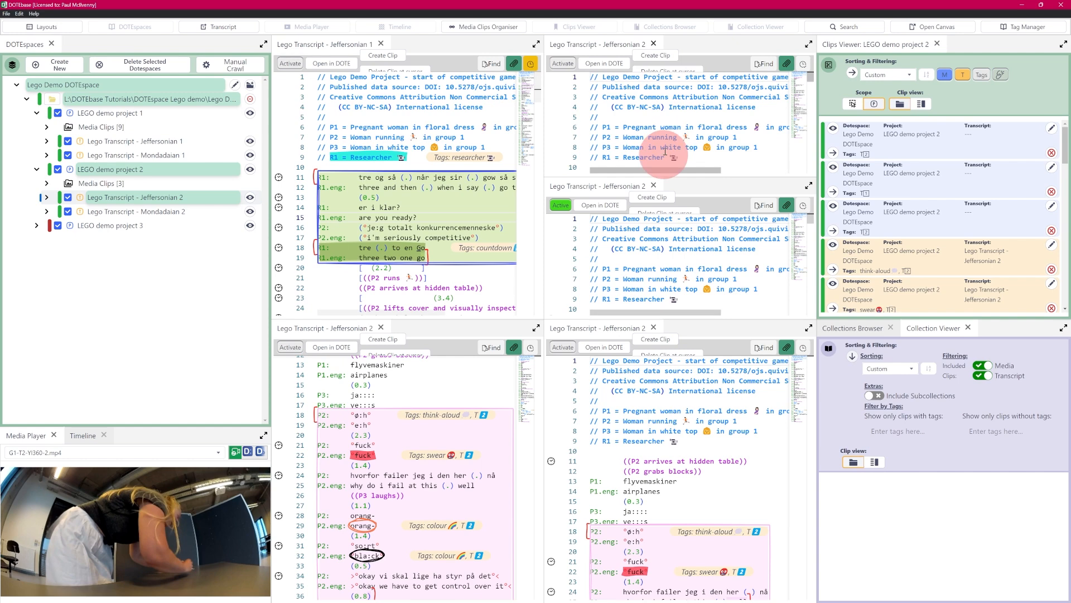
Close the surplus Jeffersonian 2 panels, keeping only the one docked beside the Jeffersonian 1 transcript.
left_click(654, 45)
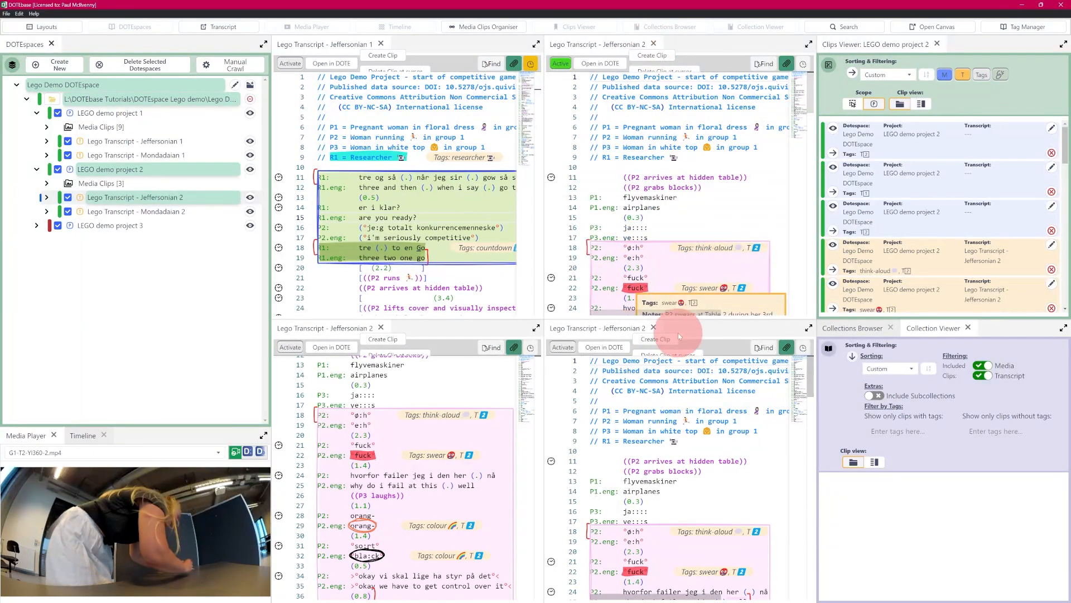
left_click(652, 328)
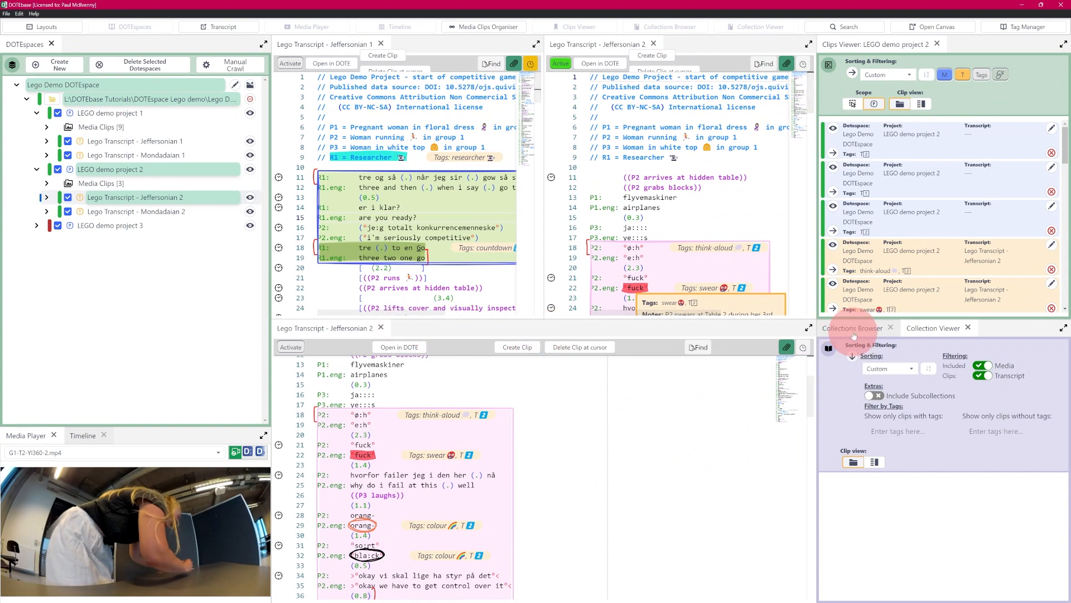
left_click(380, 328)
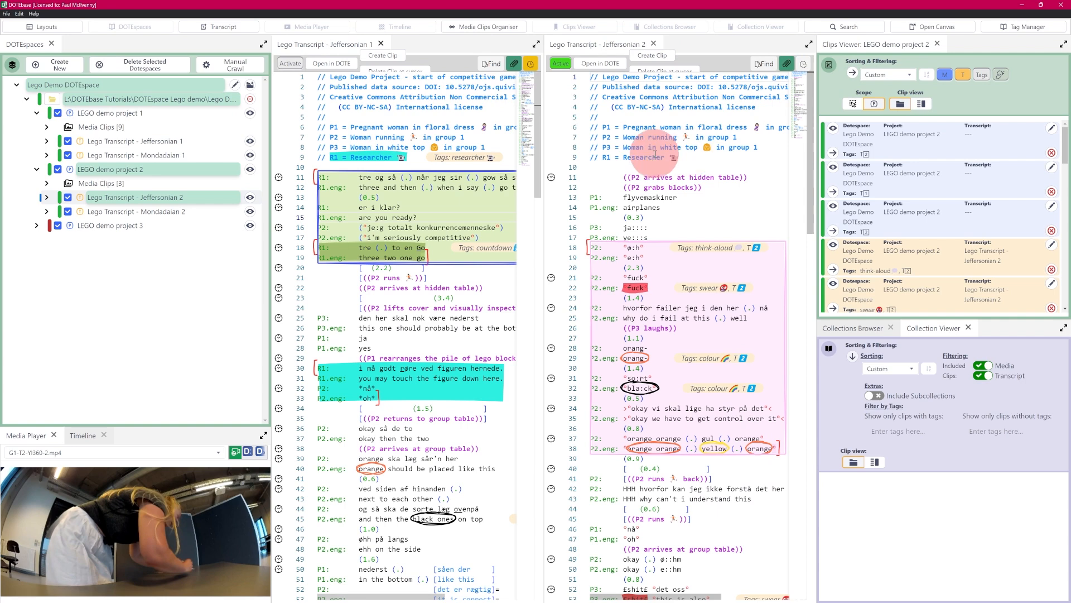
Make the Jeffersonian 1 transcript active and play its media from the timecode at line 30, stopping at line 34.
left_click(292, 66)
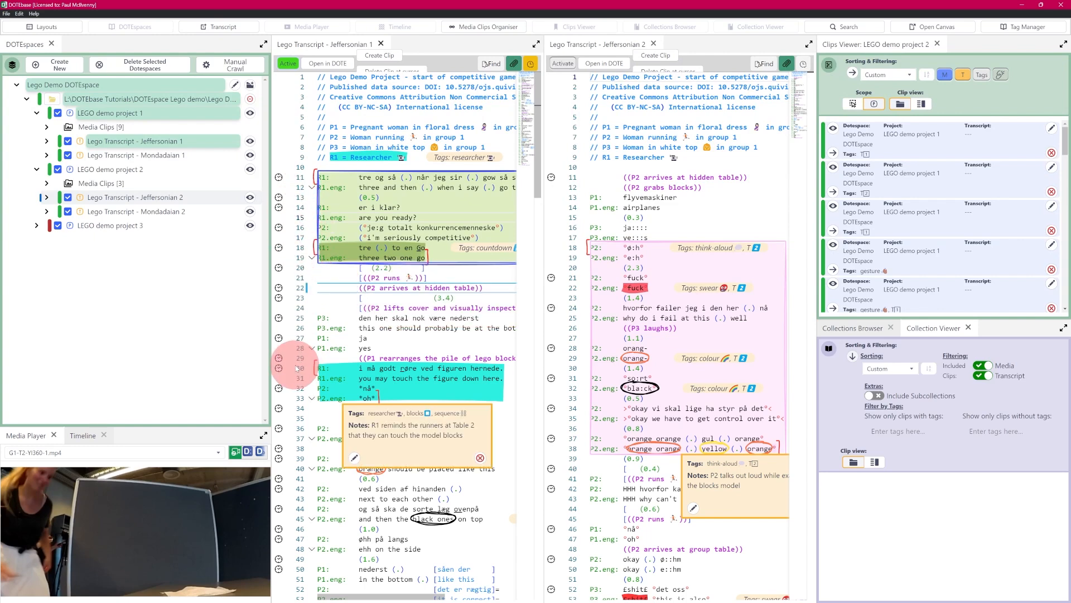
left_click(278, 369)
key("ctrl+space")
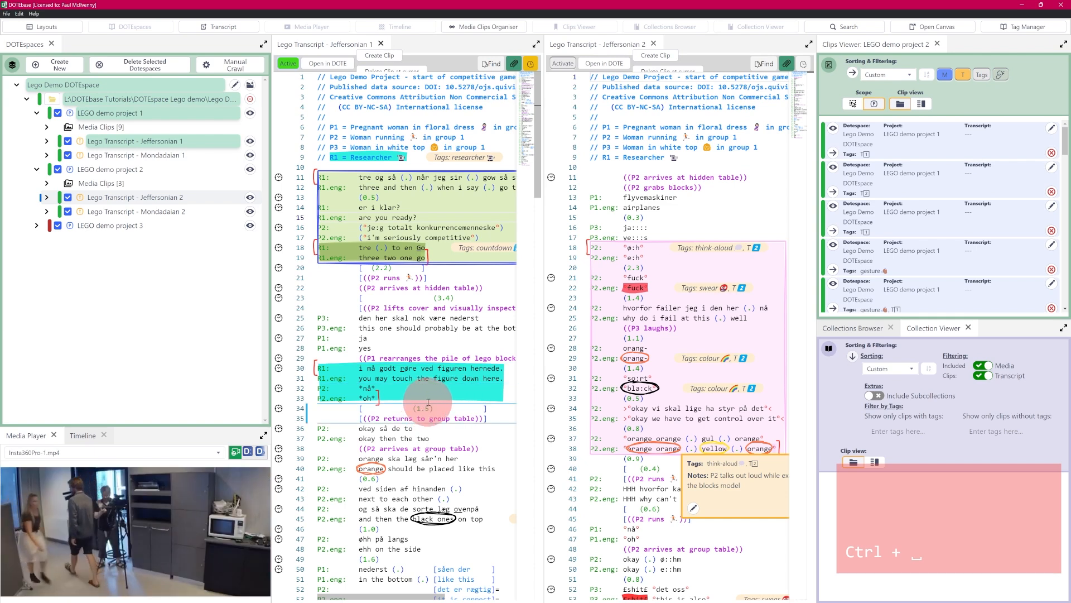
key("ctrl+space")
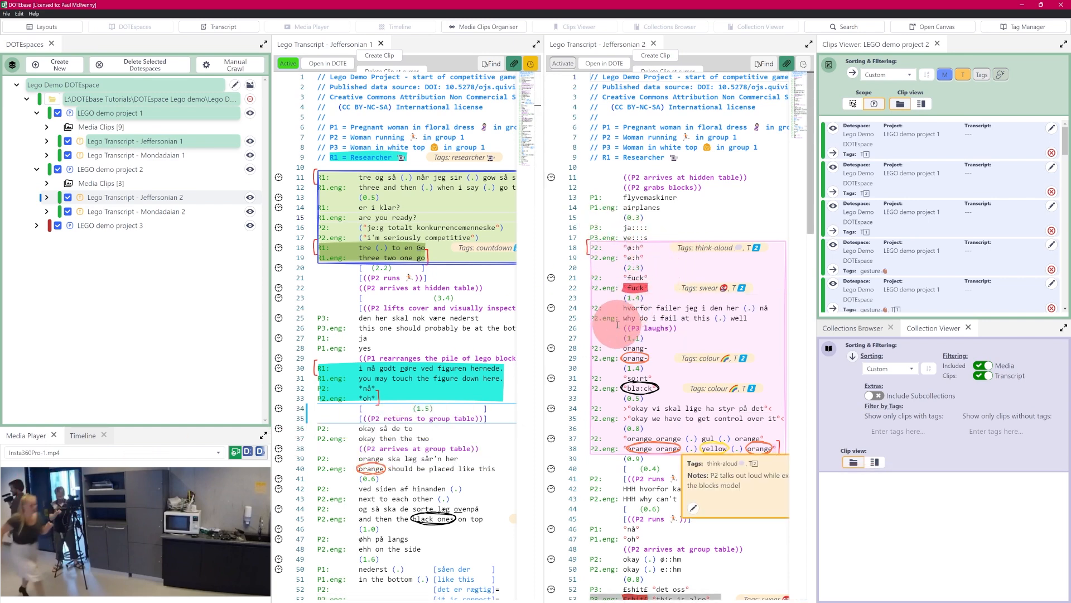
Make the Jeffersonian 2 transcript active and play its media briefly from the timecode at line 42.
left_click(568, 63)
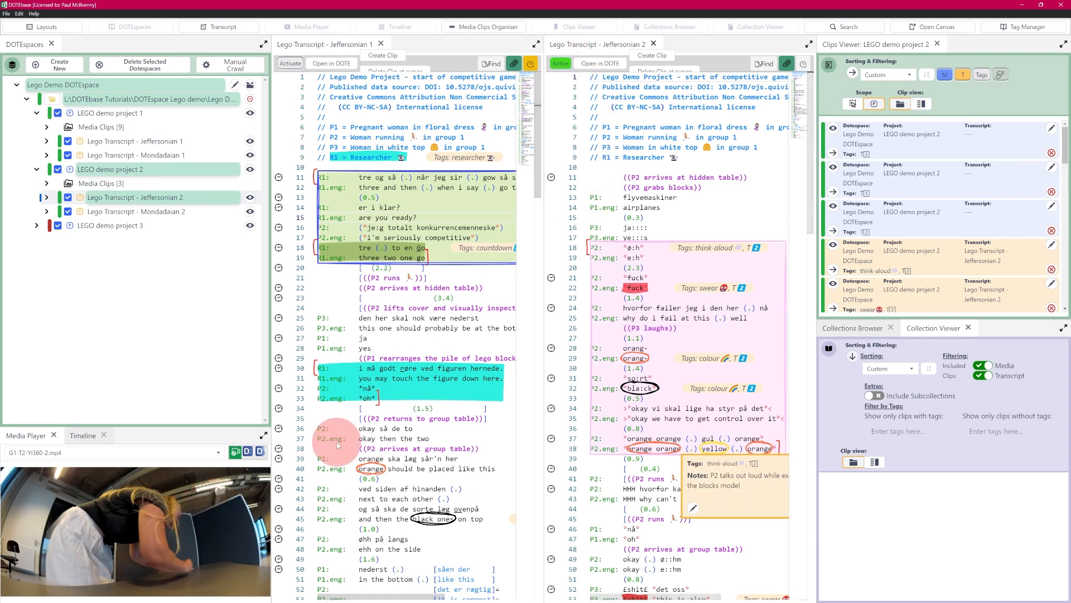
left_click_drag(810, 163, 808, 212)
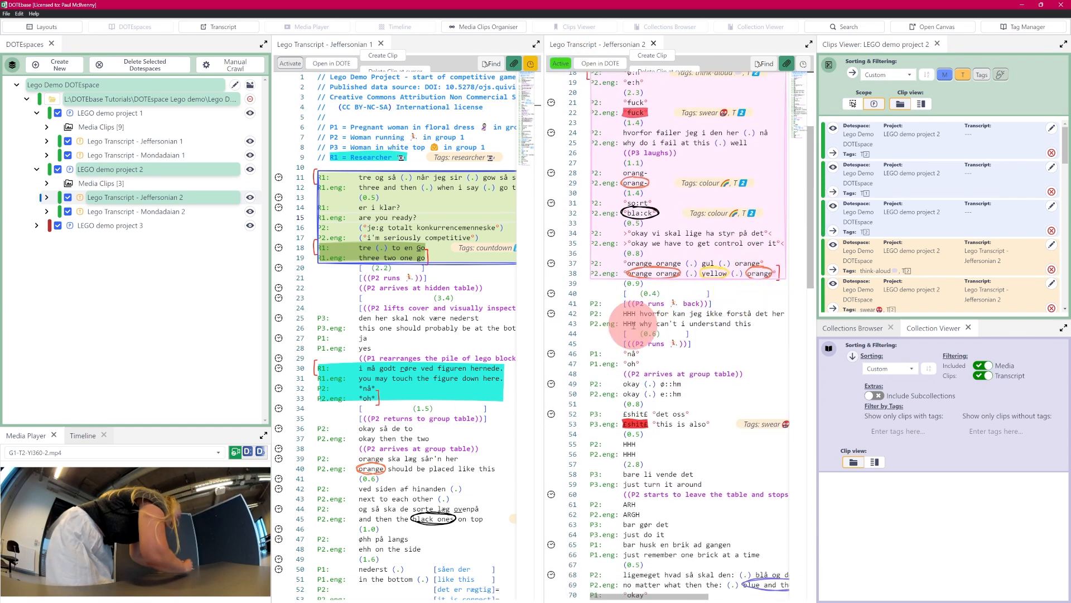
left_click(553, 314)
key("ctrl+space")
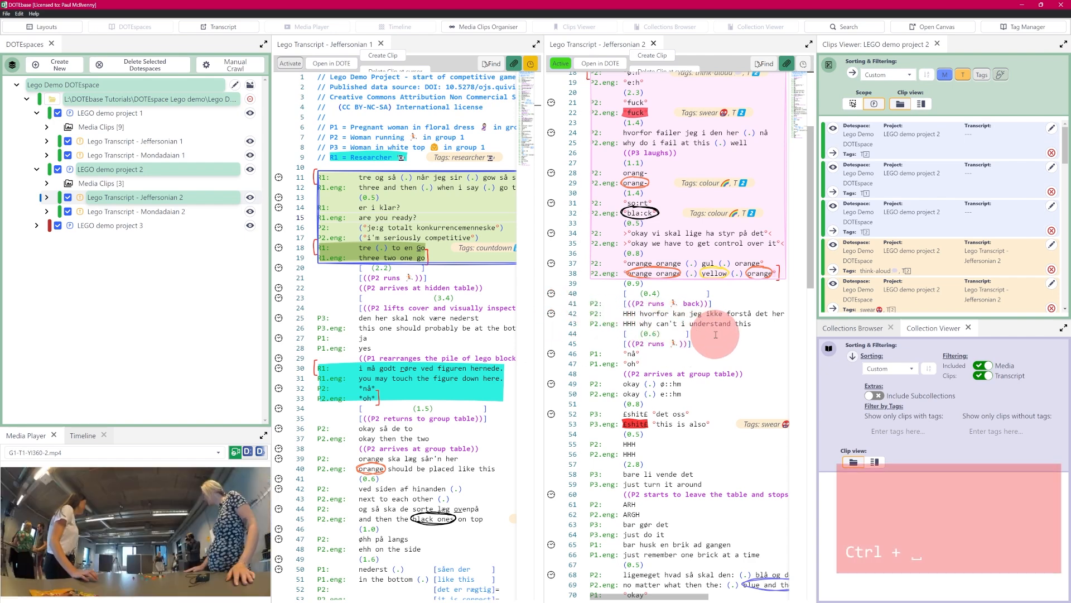
key("ctrl+space")
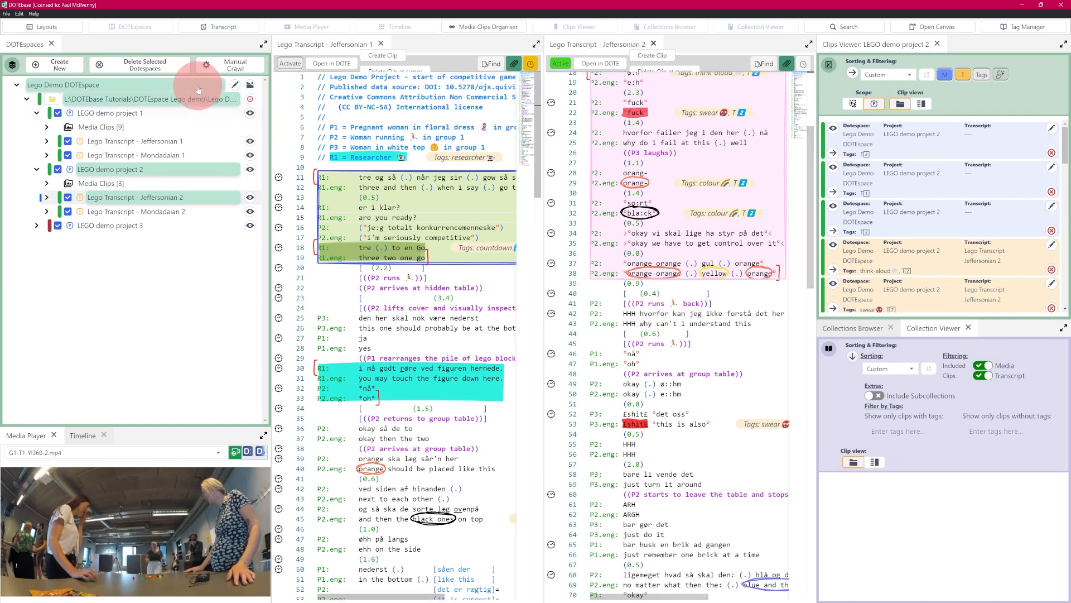
Switch the active transcript to Jeffersonian 1 and back to Jeffersonian 2, and turn on synchronised line highlighting for Jeffersonian 2.
left_click(290, 65)
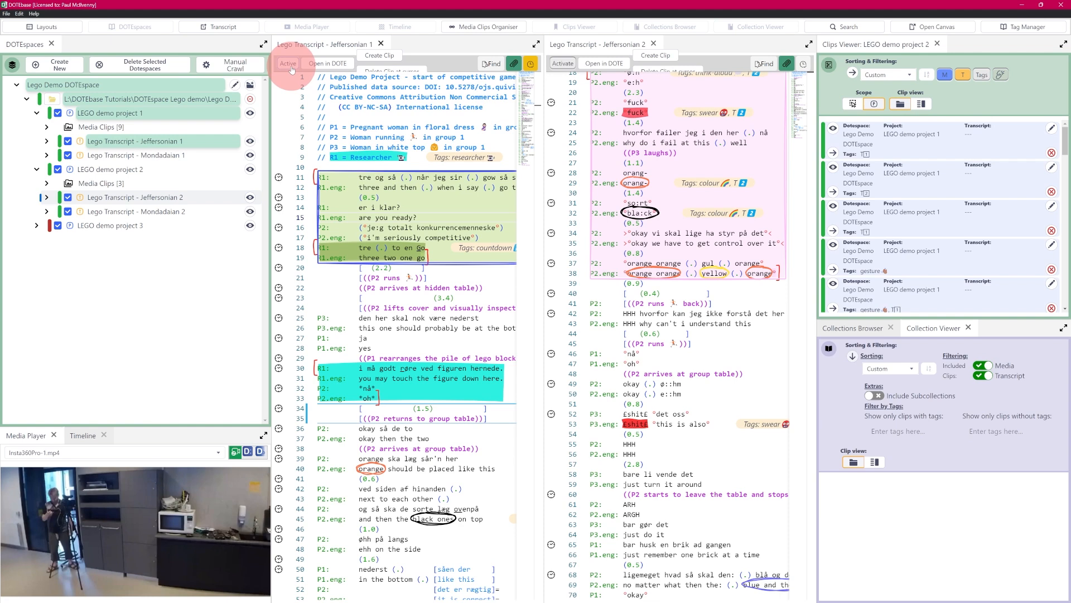
left_click(561, 66)
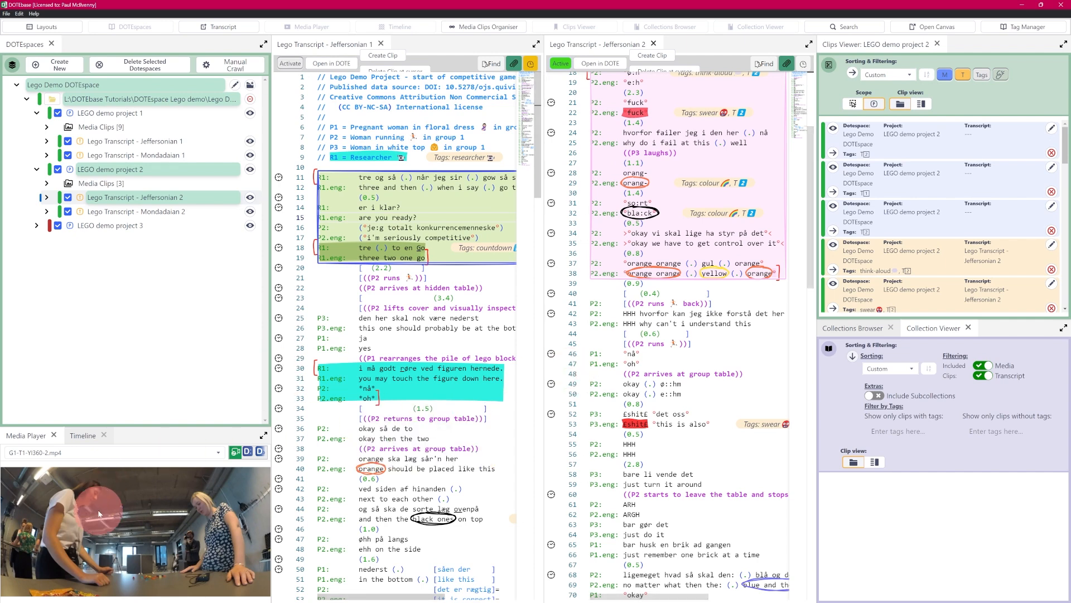
left_click(804, 65)
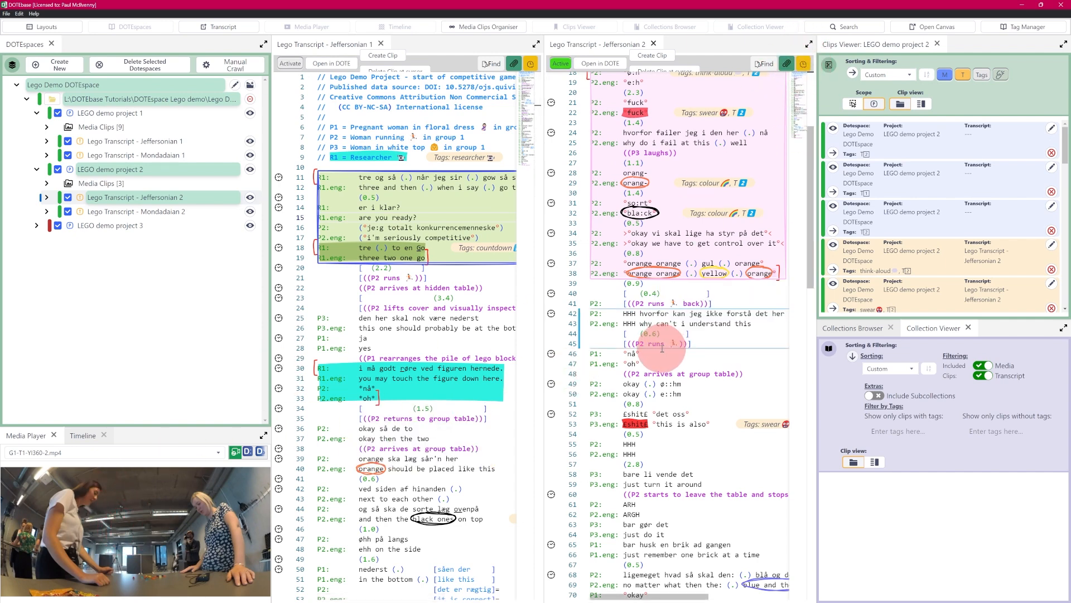
Activate Jeffersonian 1, jump its media to the timecode at line 30, and make Jeffersonian 2 active again.
left_click(289, 65)
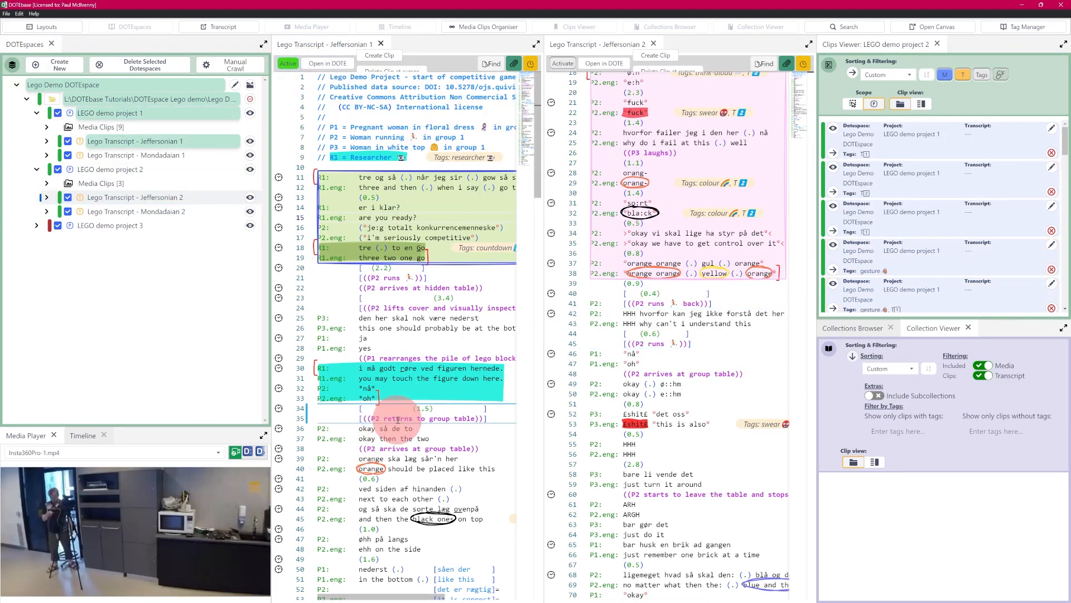
left_click(279, 370)
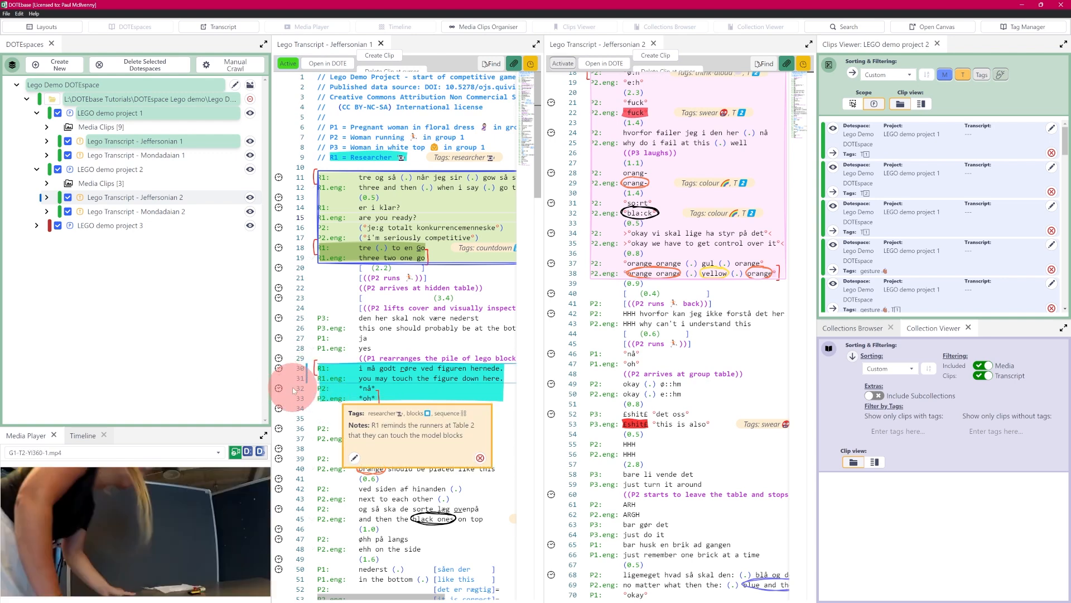
left_click(402, 379)
left_click(563, 63)
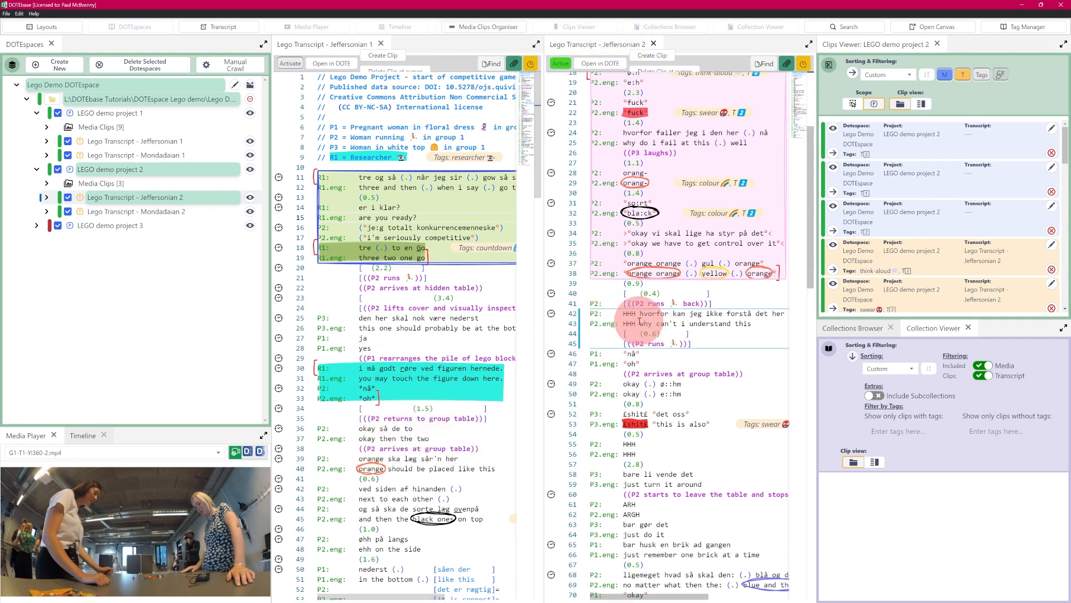
Browse the Jeffersonian 2 transcript, then view the Jeffersonian 1 panel maximised and restore it to the side-by-side layout.
scroll(804, 335, "up", 2)
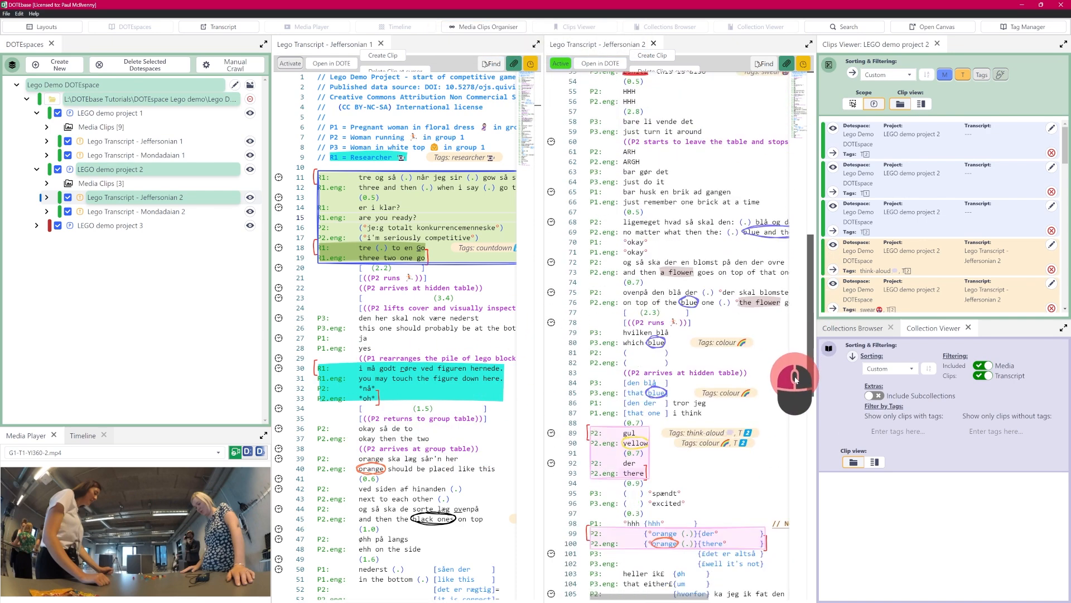
scroll(815, 245, "up", 1)
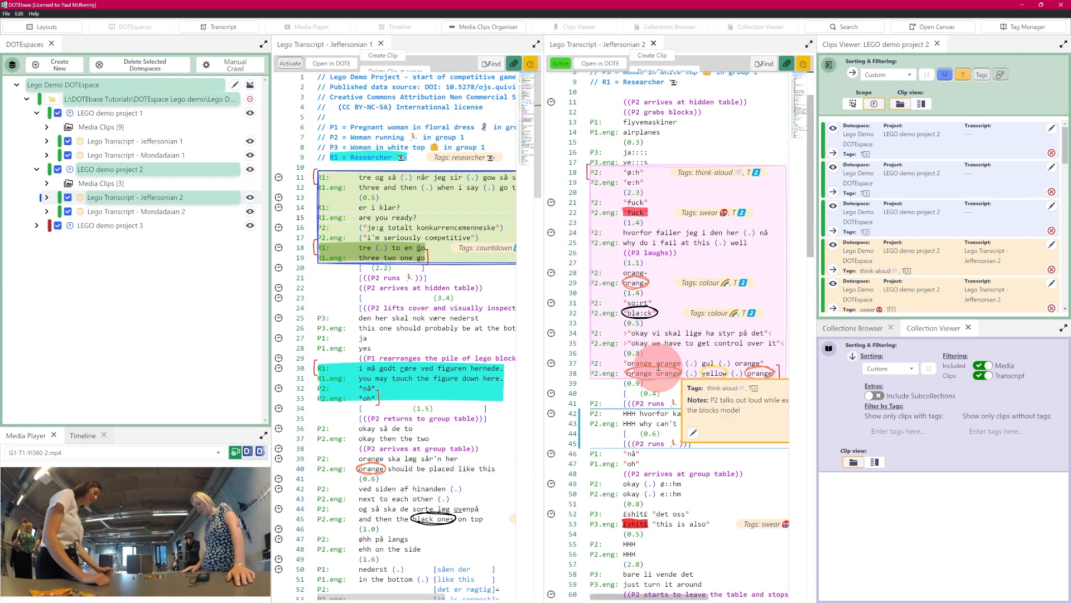
left_click(536, 45)
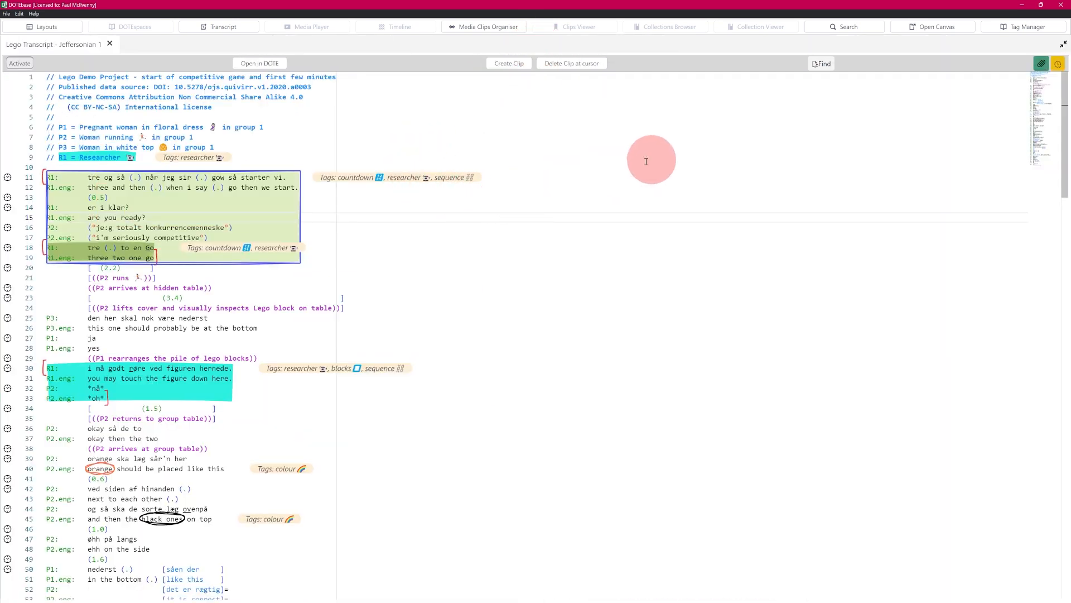
left_click(1064, 45)
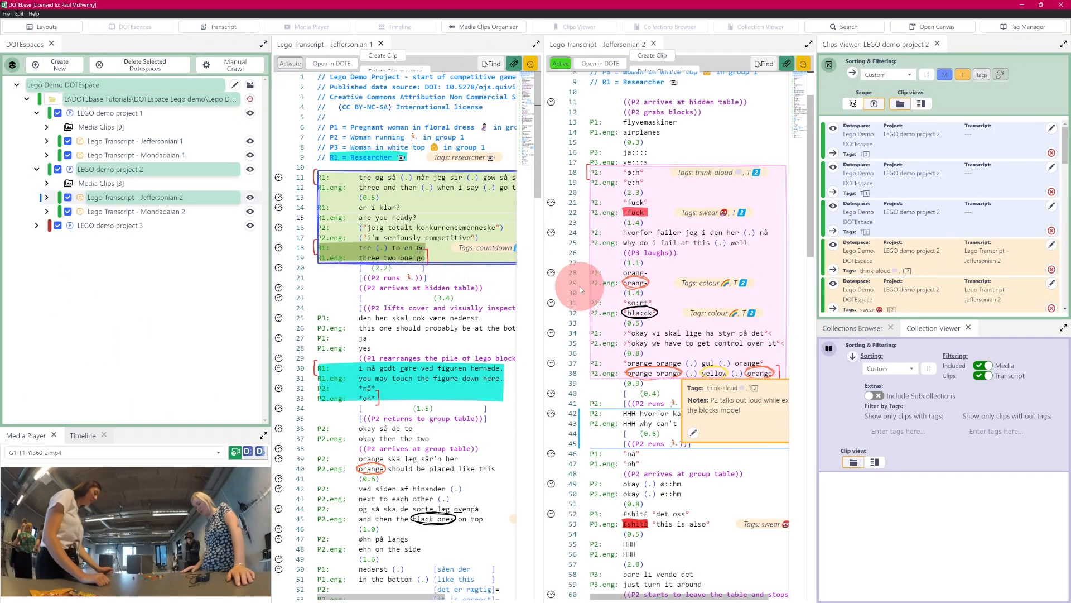
Close DOTEspaces, Media Player, Timeline, Clips Viewer, Collection Viewer and Collections Browser, keeping only the two Jeffersonian transcripts open.
left_click(51, 43)
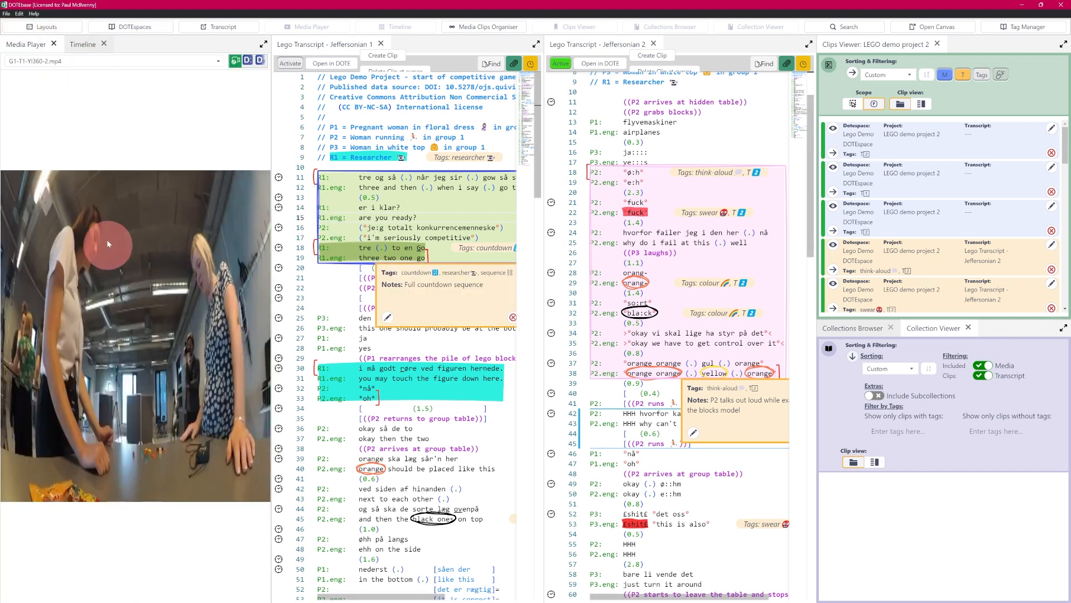
left_click(54, 44)
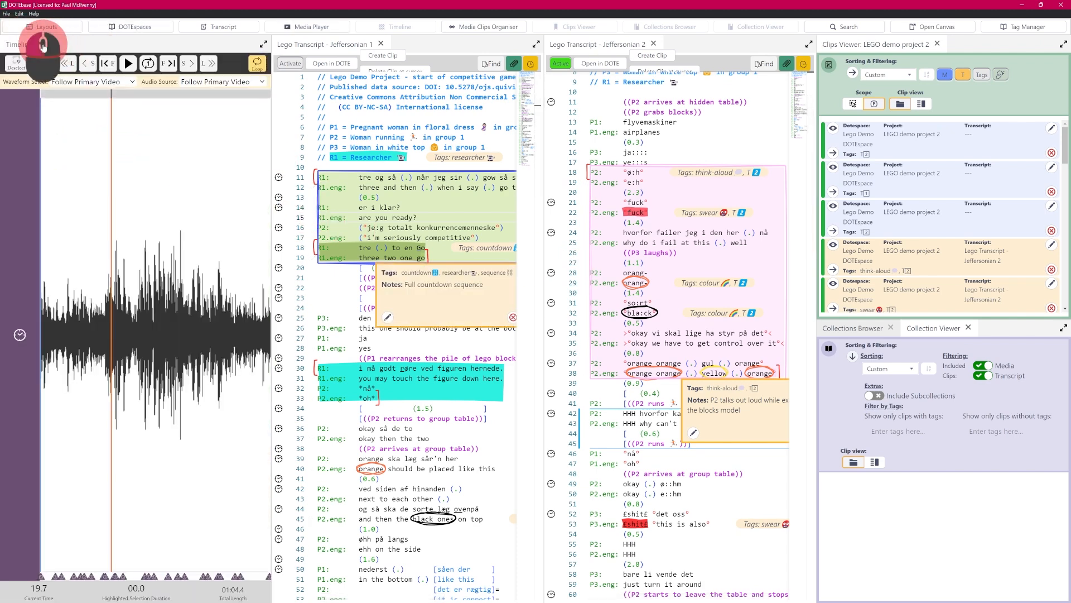
left_click(43, 45)
left_click(858, 48)
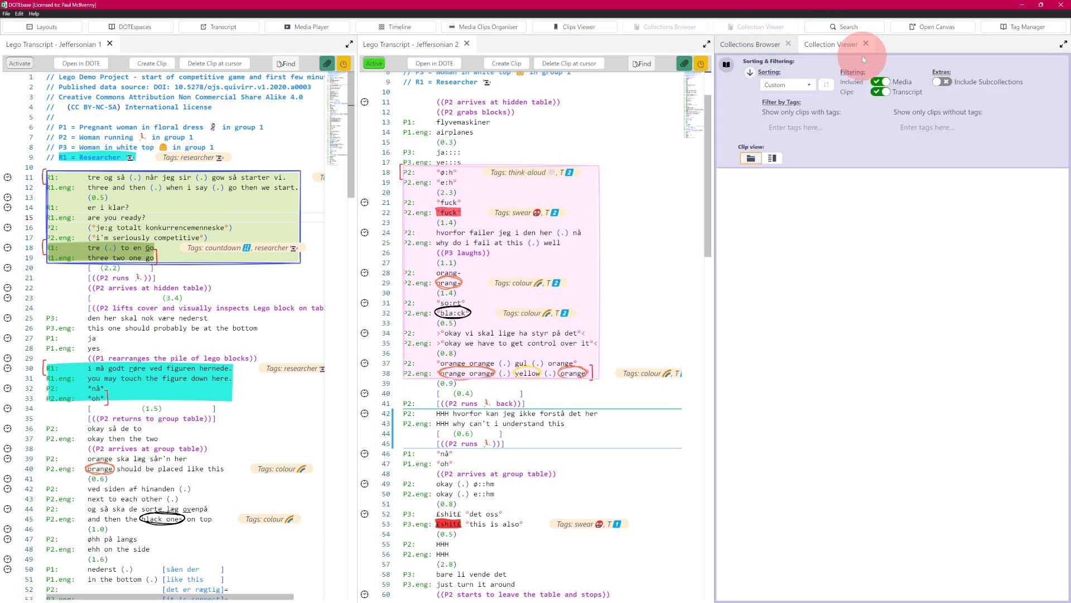
left_click(866, 44)
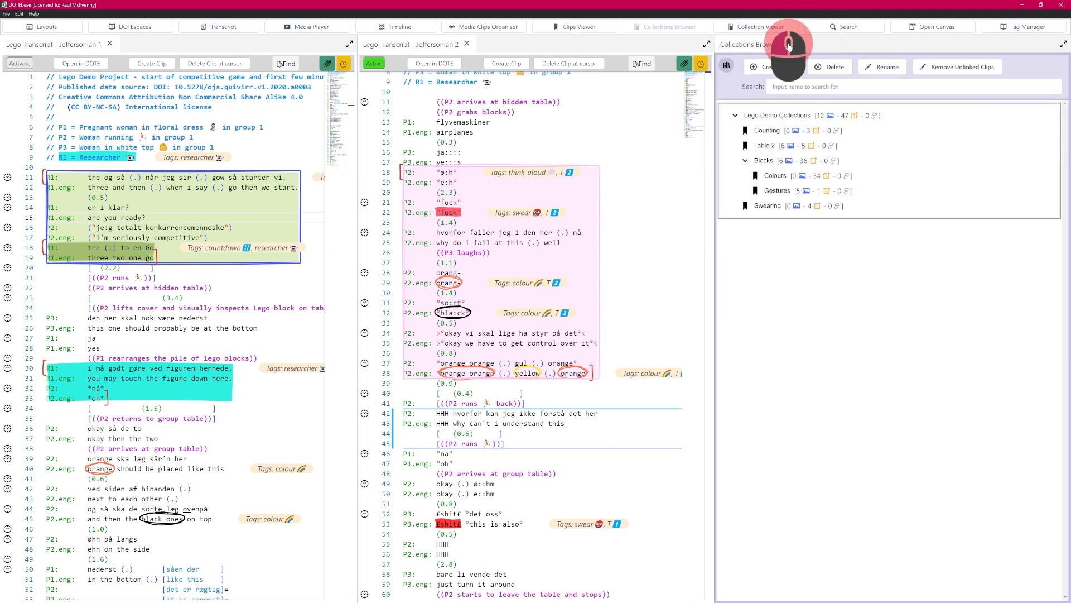
left_click(789, 44)
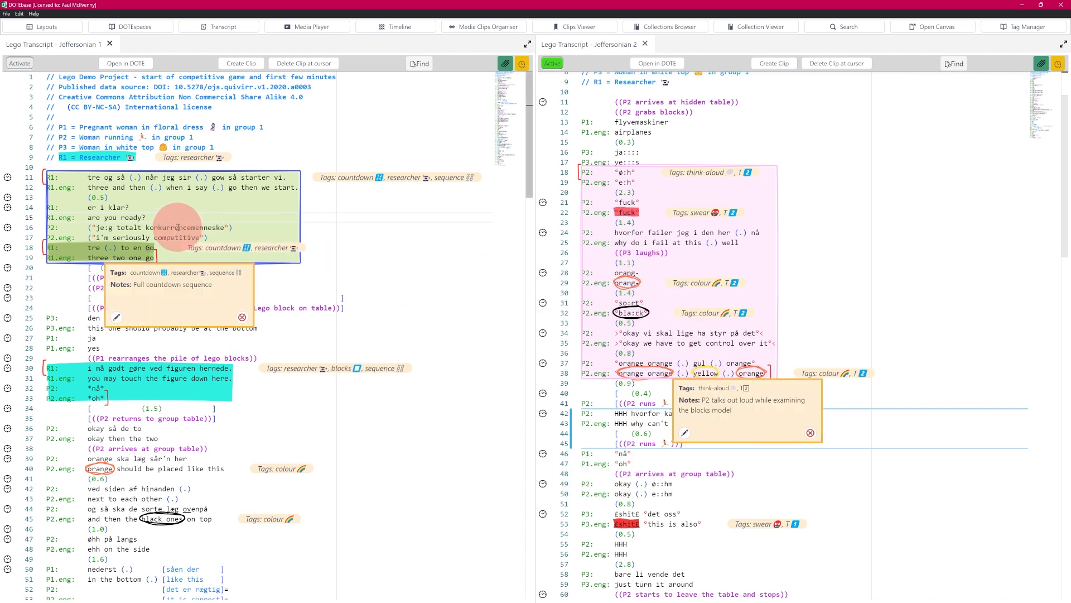
mouse_move(184, 370)
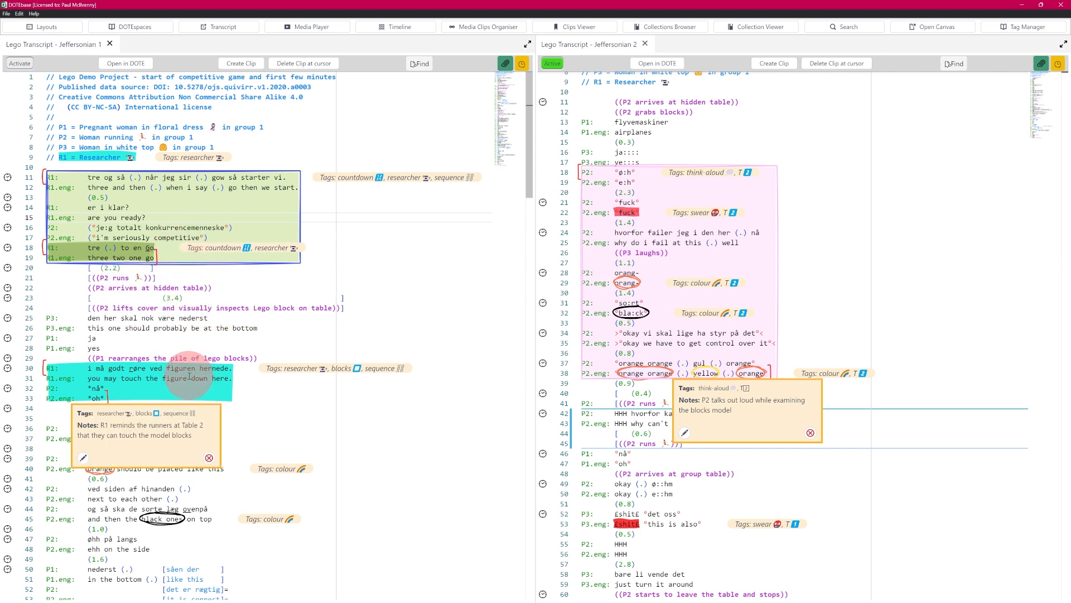